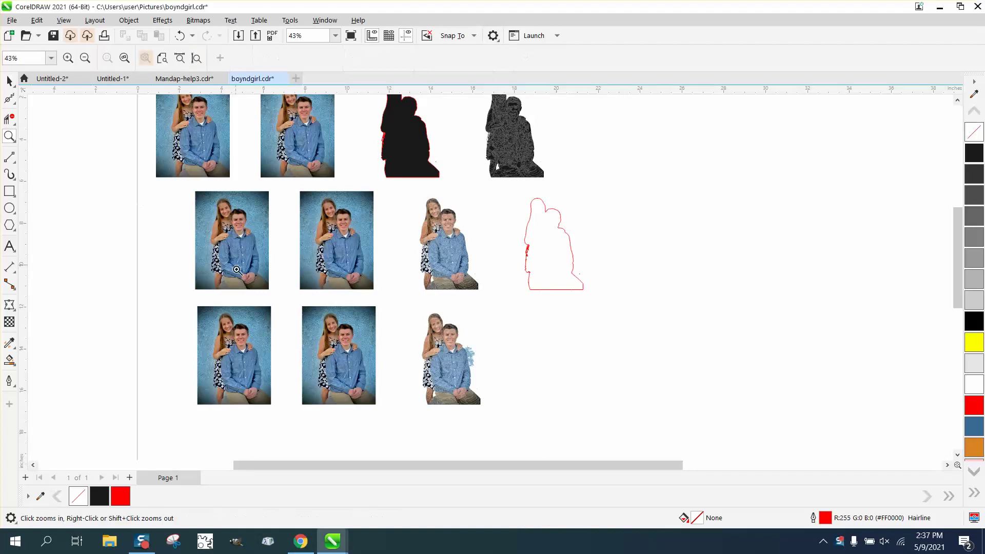
- Zoom in on the bottom-row photos and the boy's face, then back out to 224%
left_click_drag(272, 308, 524, 433)
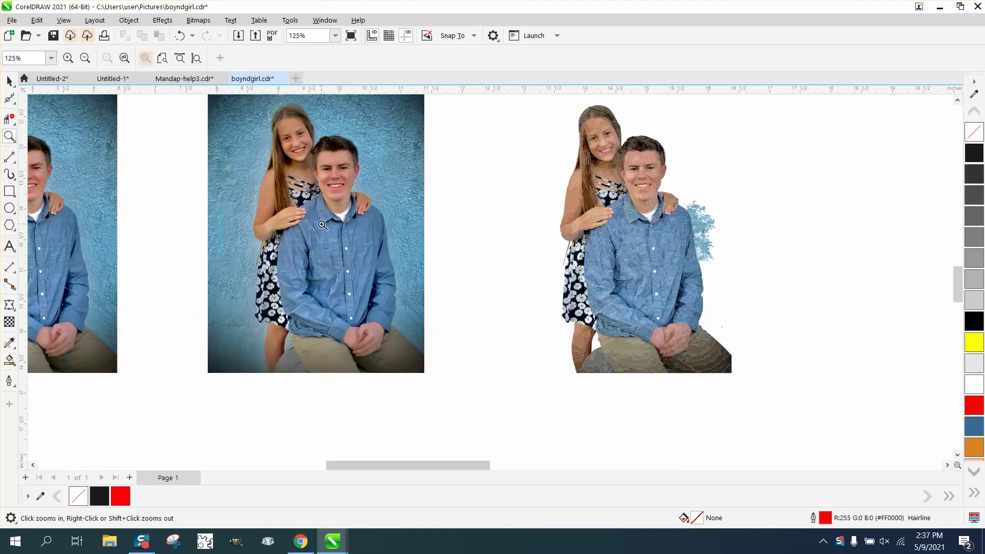
left_click_drag(312, 148, 402, 216)
scroll(392, 218, "down", 3)
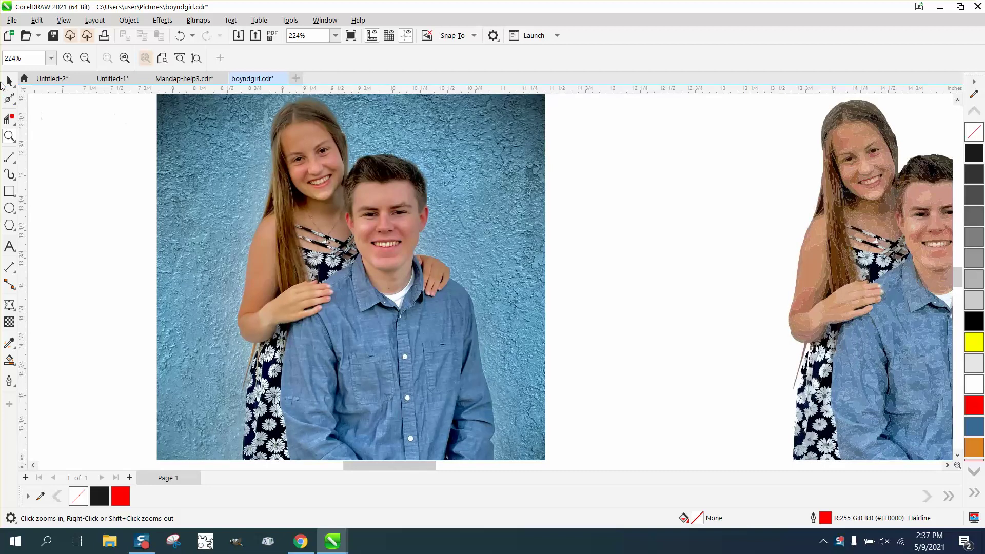
left_click(9, 82)
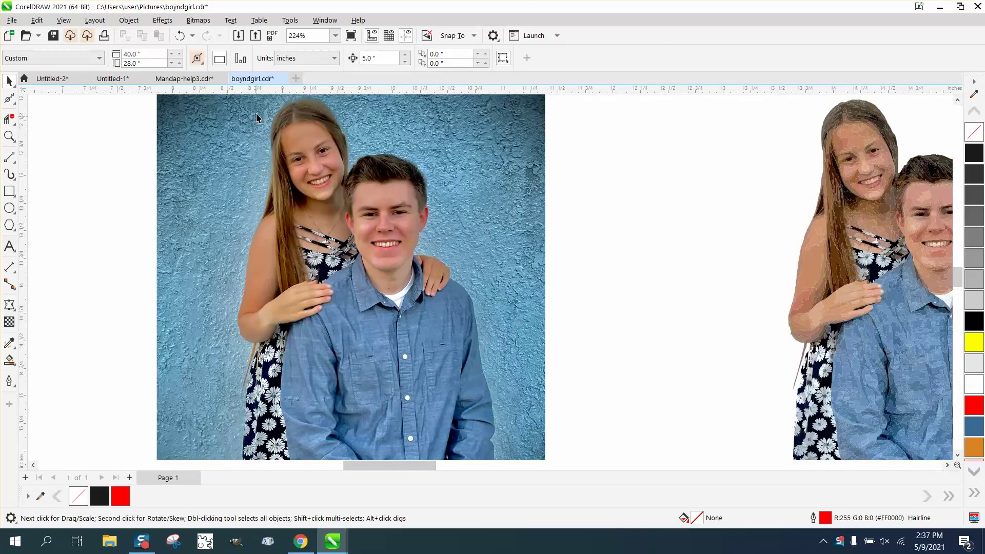
left_click(198, 20)
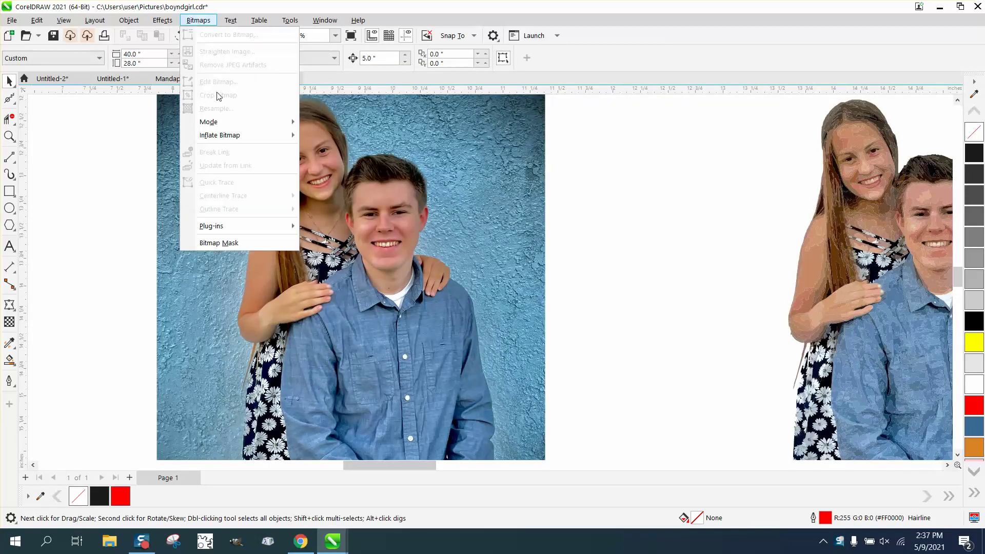
- Resample the original photo at 857 dpi and 100% size, then view the Outline Trace presets
left_click(140, 123)
left_click(164, 125)
left_click(205, 24)
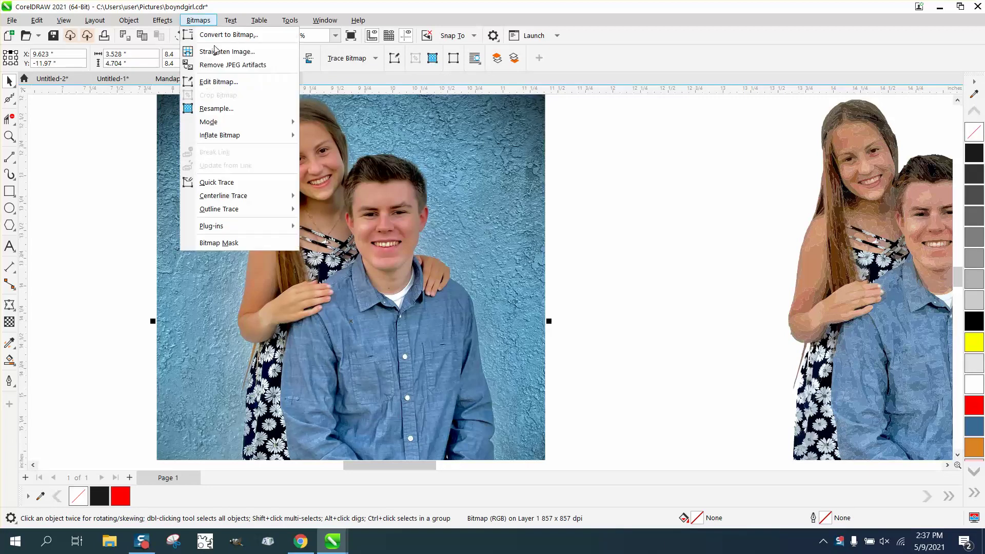
left_click(214, 111)
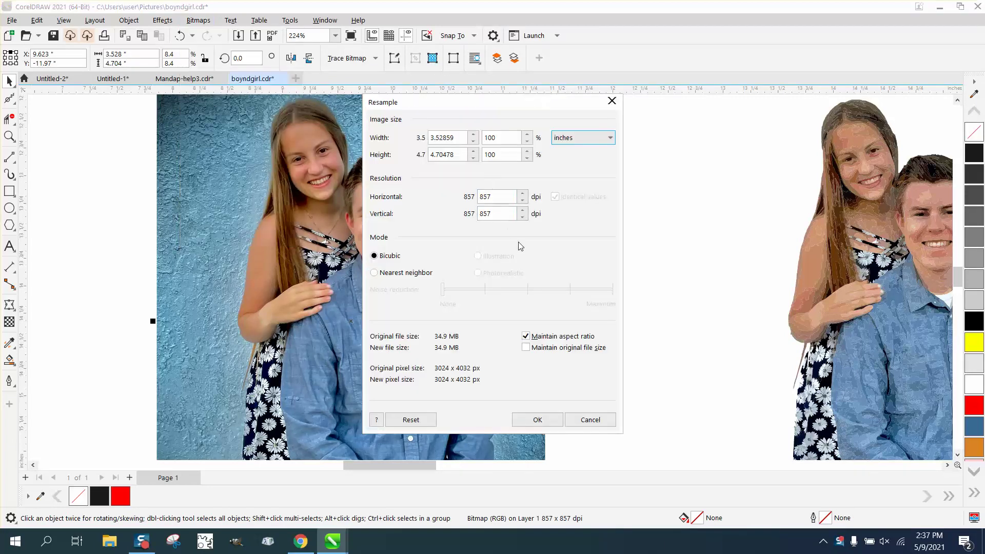
left_click(539, 419)
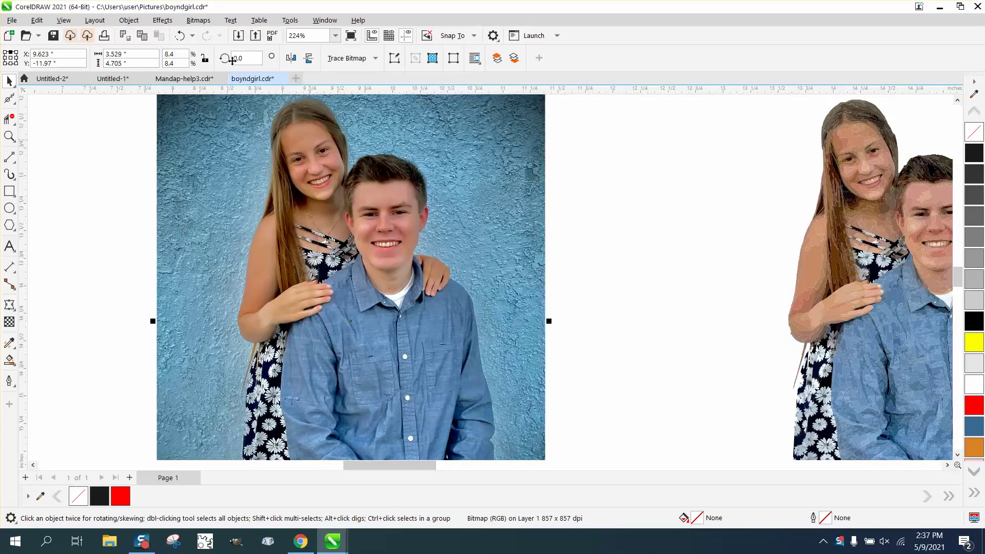
left_click(375, 58)
mouse_move(373, 103)
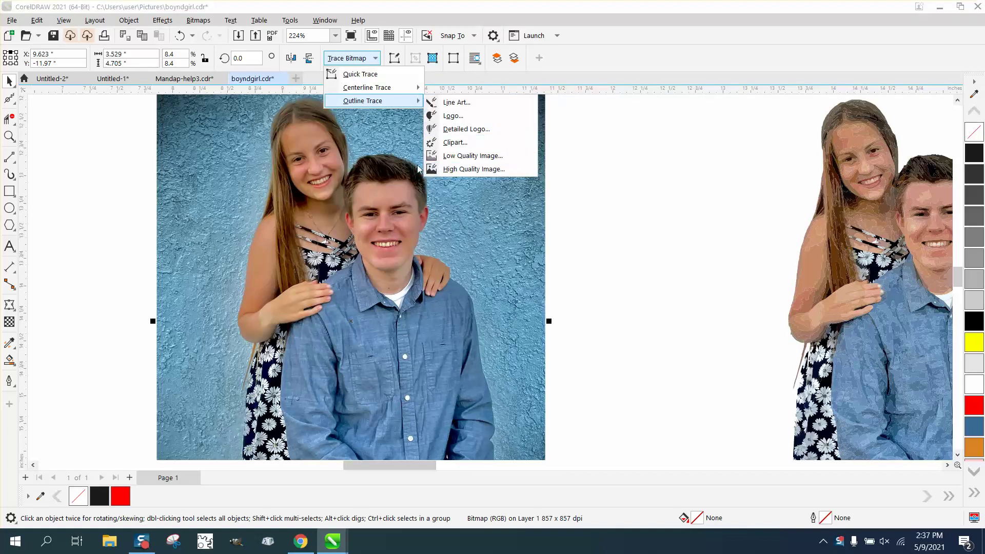
- Zoom in on the leftover blue fragments beside the cut-out copy's shoulder
left_click(10, 136)
right_click(581, 273)
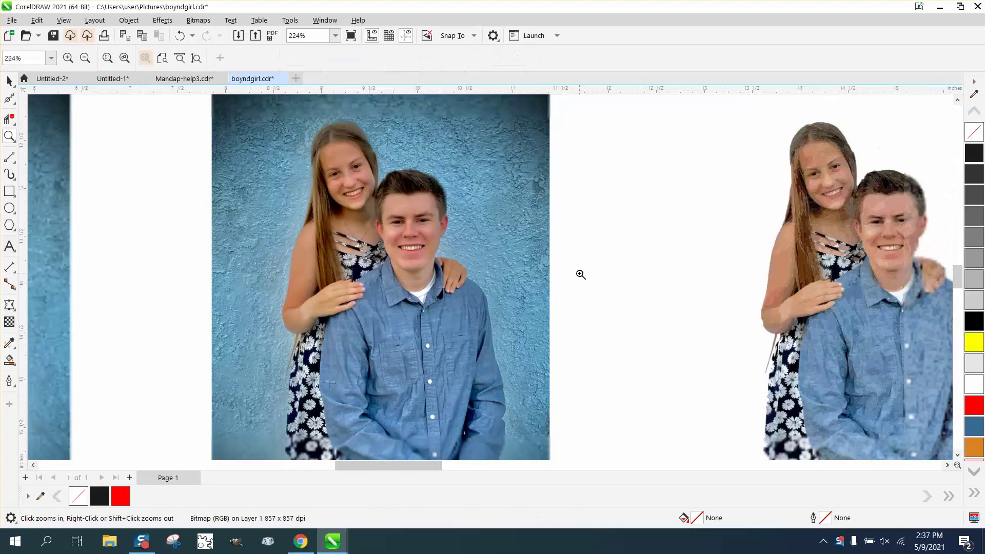
left_click_drag(822, 268, 925, 362)
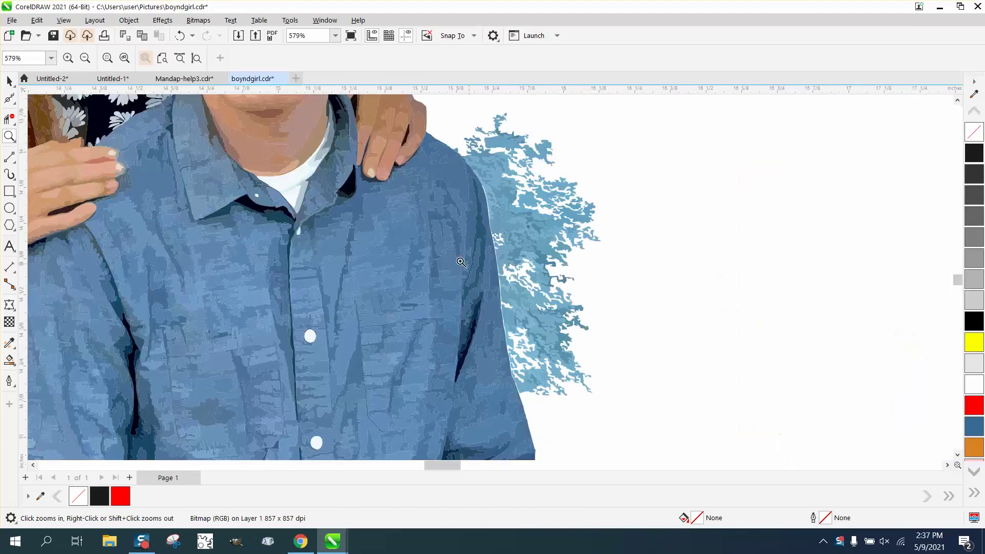
scroll(452, 257, "down", 2)
scroll(468, 163, "down", 2)
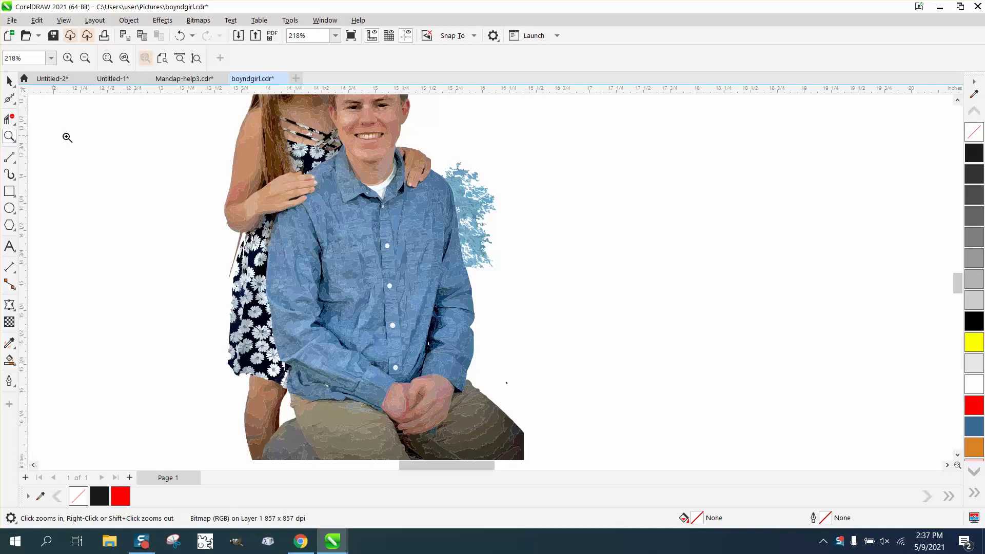
left_click_drag(437, 155, 598, 308)
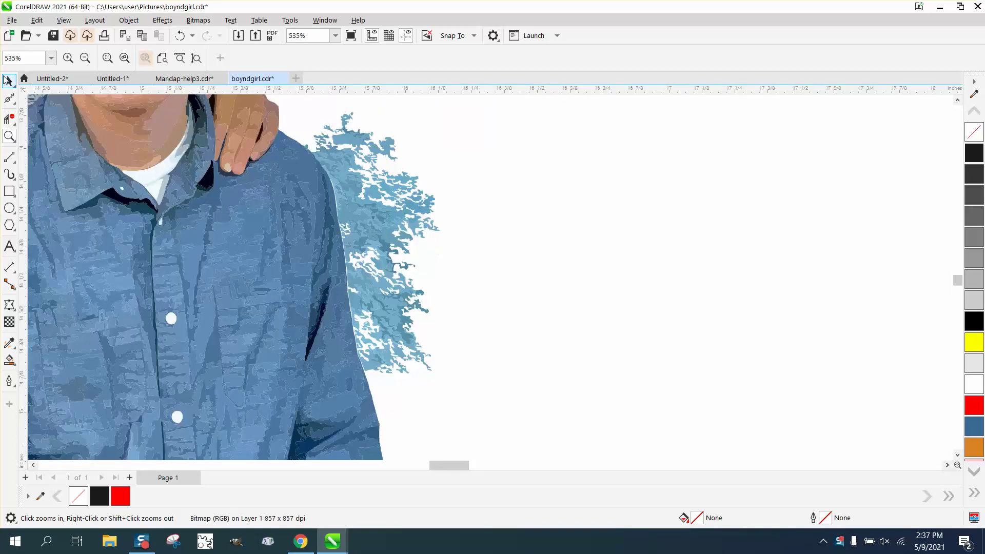
- Delete the blue fragments beside the shoulder and along the shirt edge
left_click(9, 81)
left_click(340, 157)
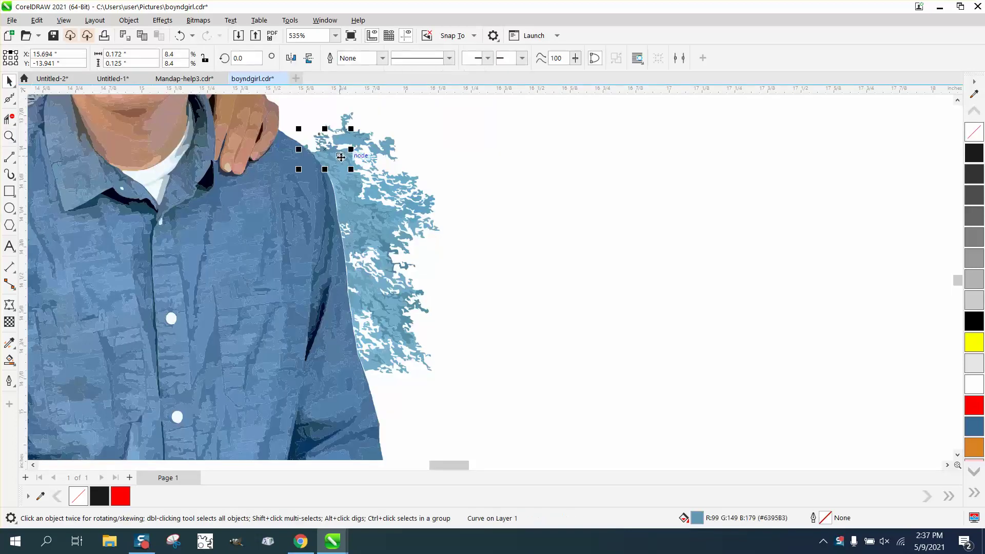
key("Escape")
left_click(333, 166)
key("Delete")
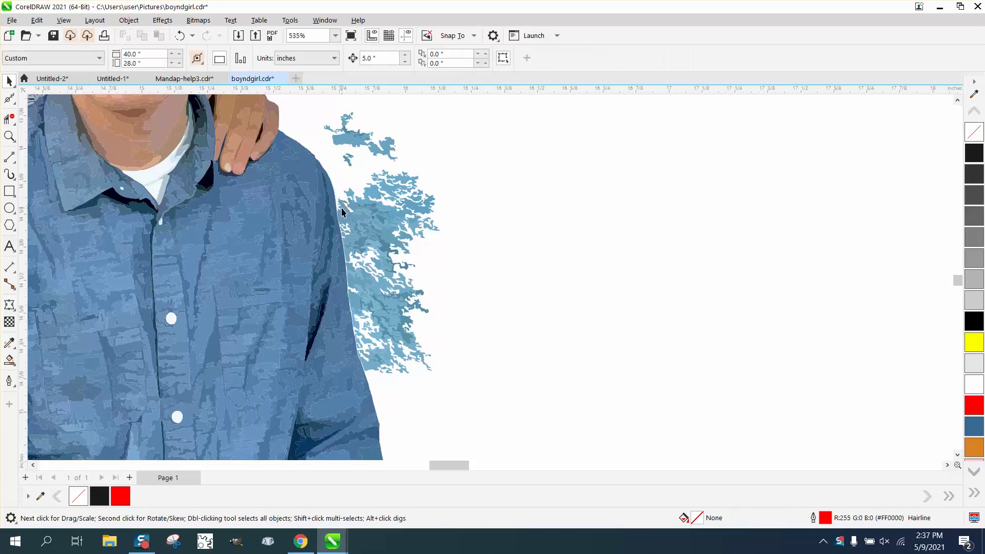
left_click(347, 234)
key("Delete")
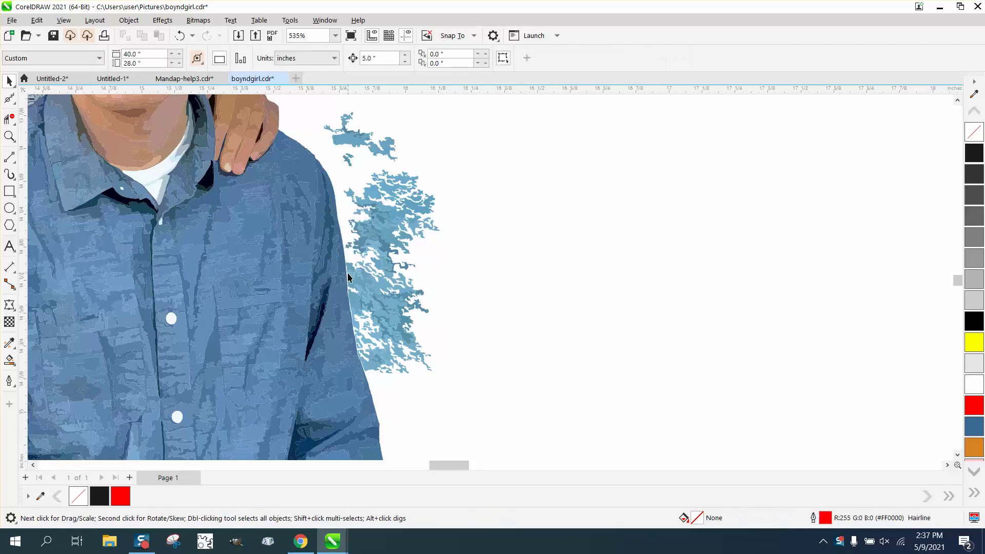
left_click(350, 276)
key("Delete")
left_click(352, 255)
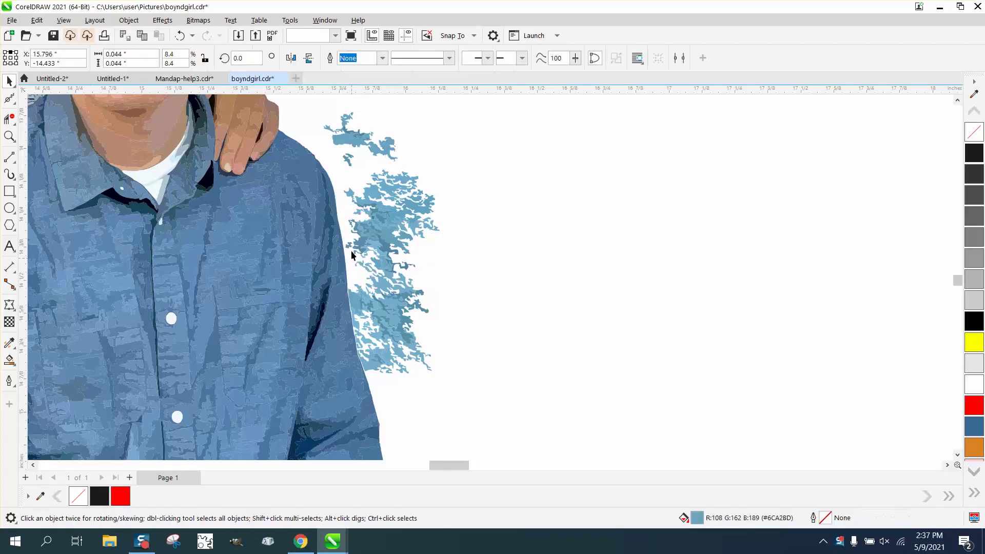
key("Delete")
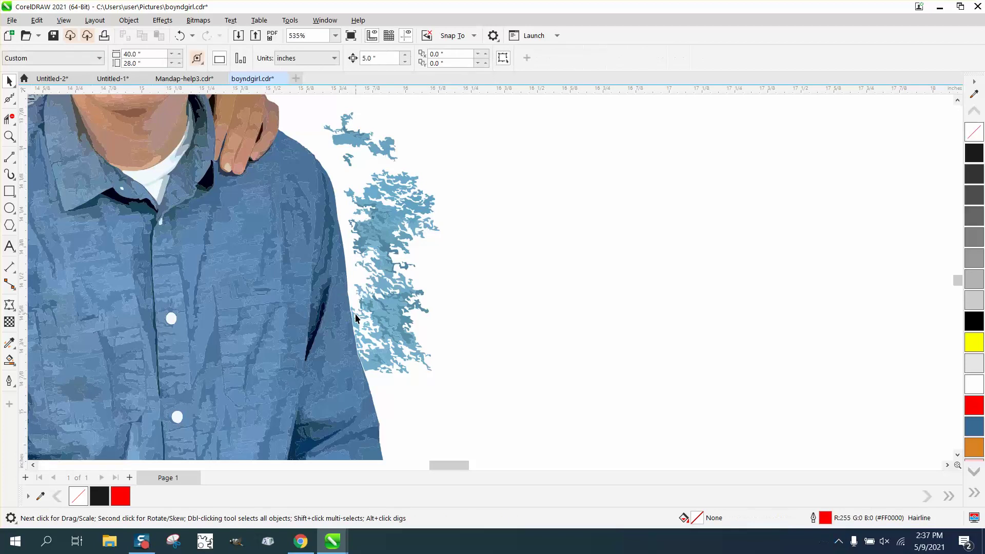
key("Delete")
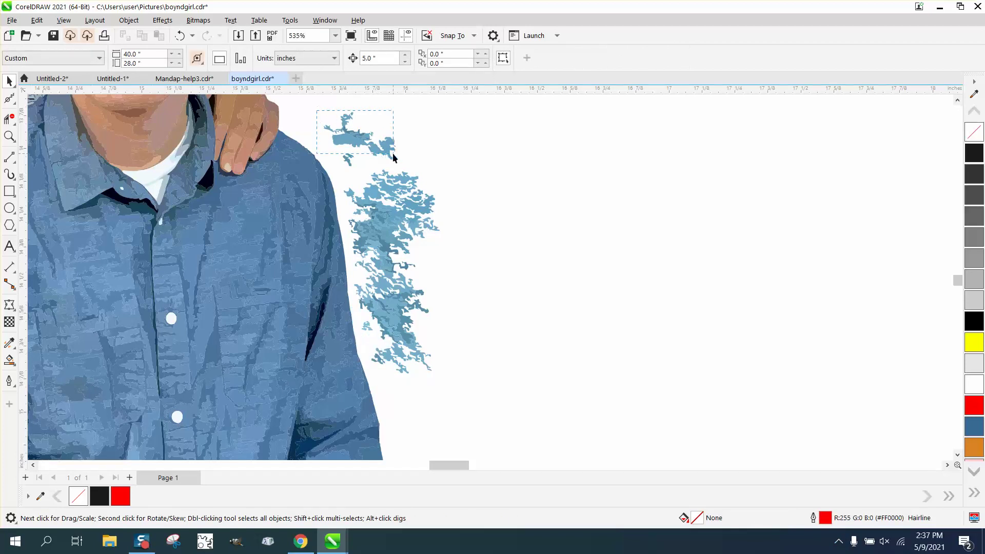
- Delete the upper fragment group and the remaining foliage pieces of the lower cluster
left_click_drag(392, 153, 513, 281)
key("Delete")
left_click(348, 160)
key("Delete")
key("Delete")
left_click(390, 196)
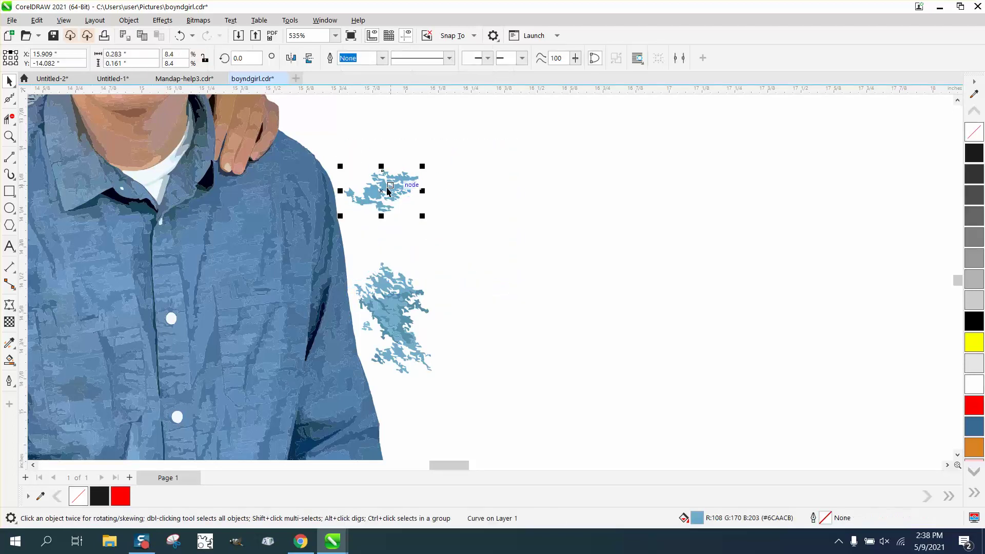
key("Delete")
left_click(391, 303)
key("Delete")
left_click(389, 301)
key("Delete")
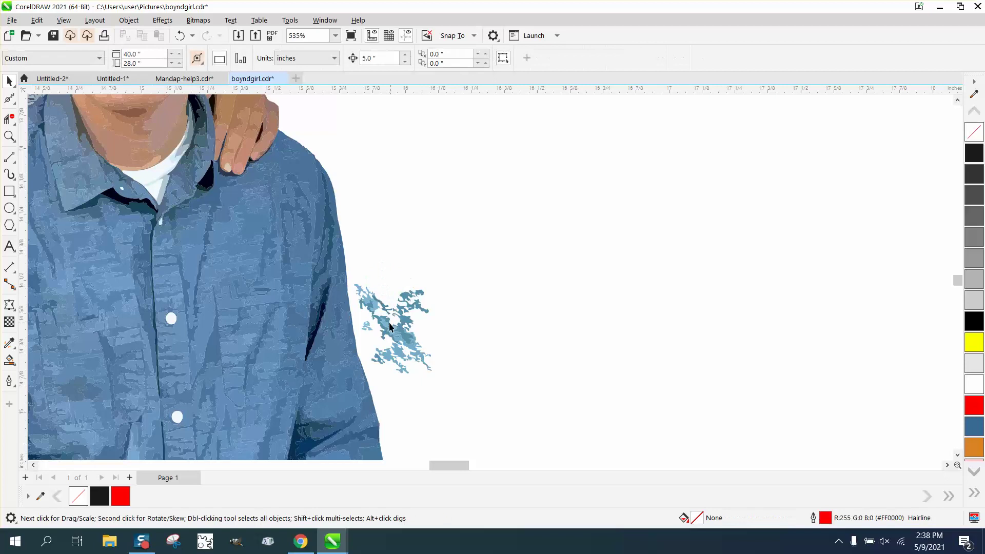
left_click(383, 320)
key("Delete")
left_click(383, 310)
key("Delete")
left_click(395, 343)
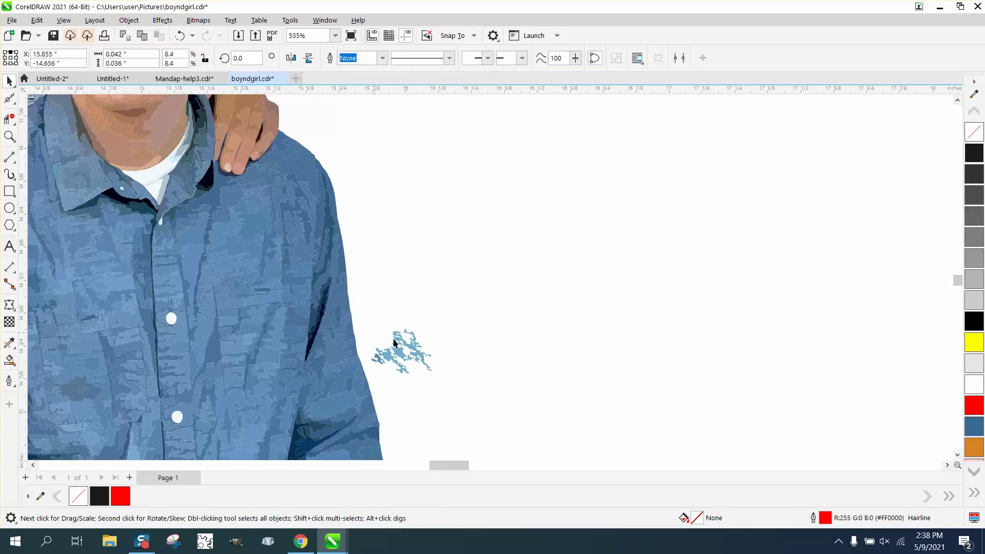
key("Delete")
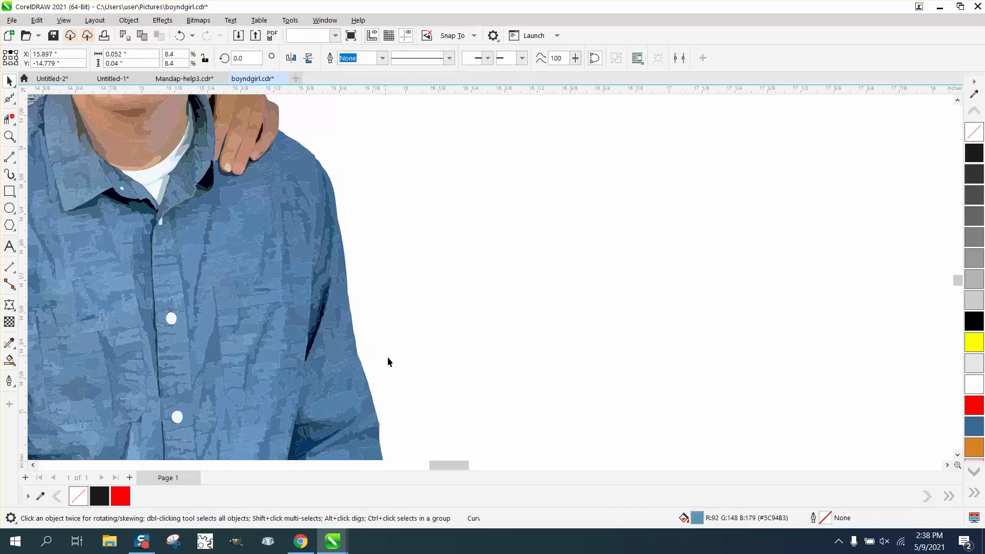
- Fill the red silhouette outline with 90% Black and nudge it left onto the original photo
scroll(408, 252, "down", 5)
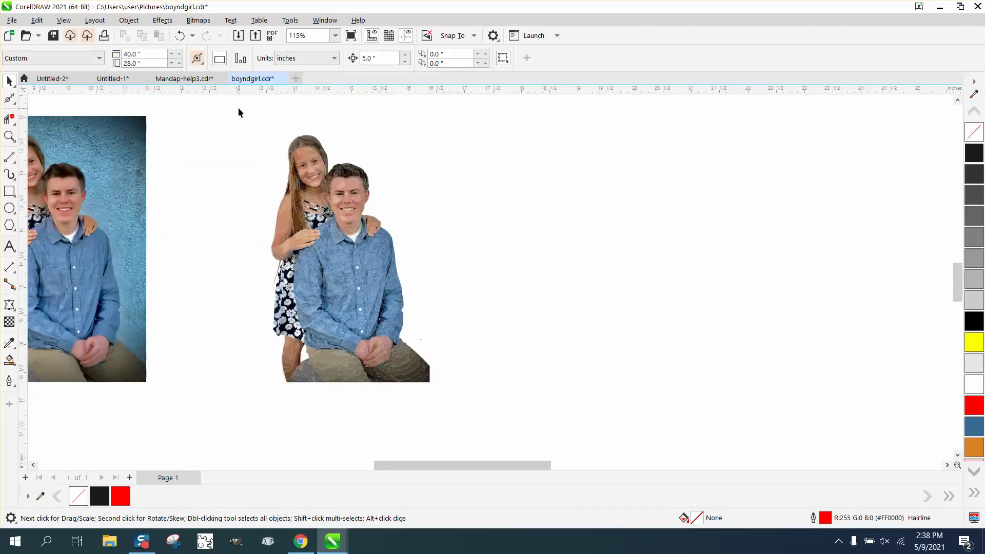
left_click_drag(492, 424, 492, 425)
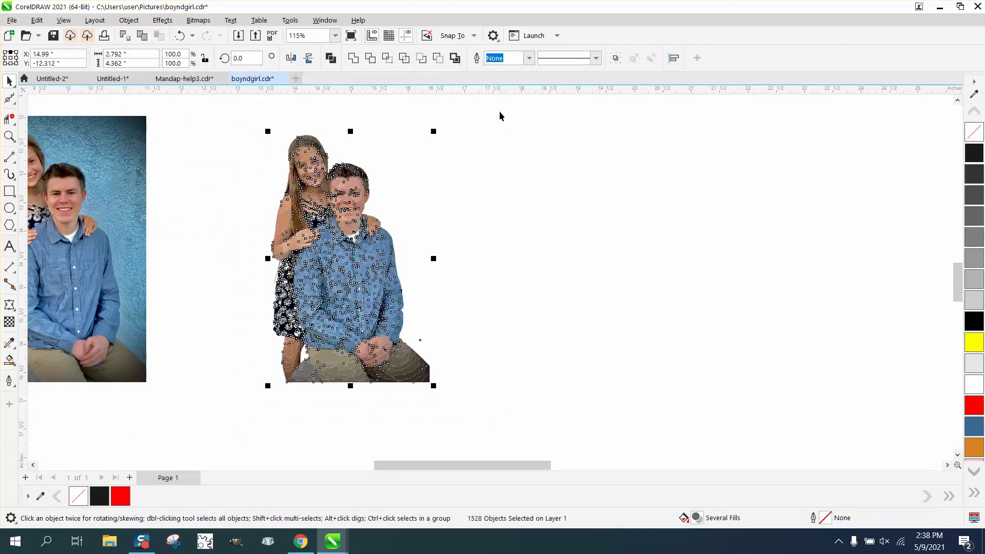
scroll(697, 227, "up", 5)
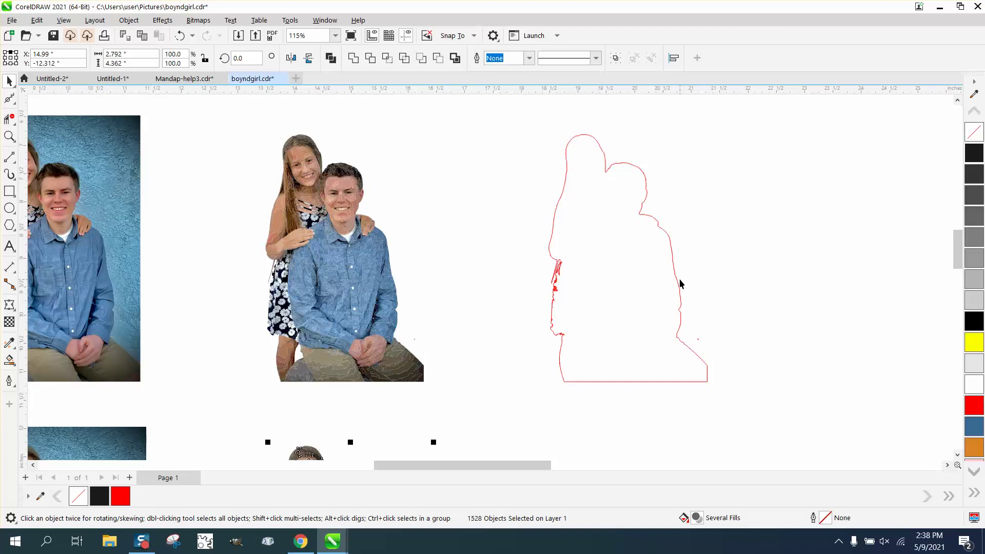
left_click(976, 158)
left_click(657, 222)
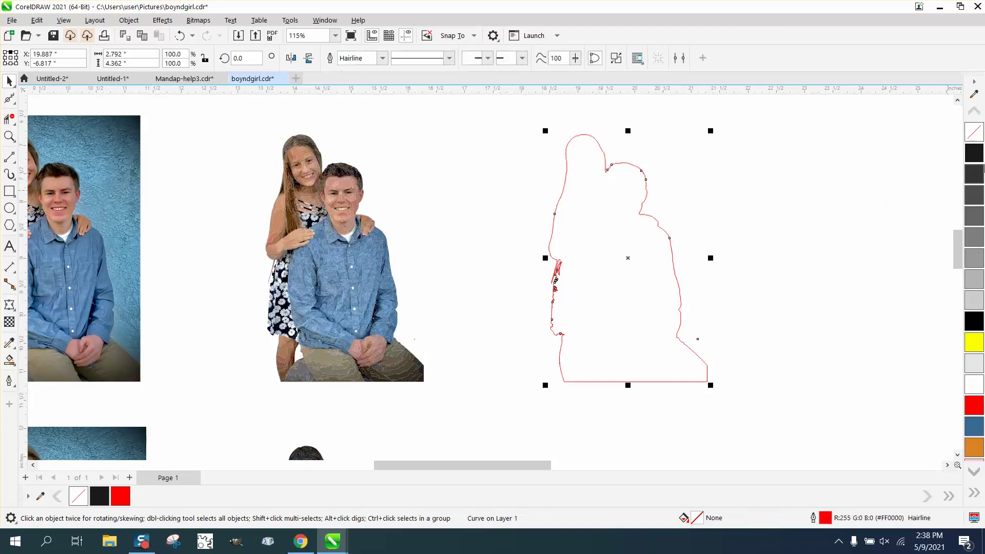
left_click(976, 158)
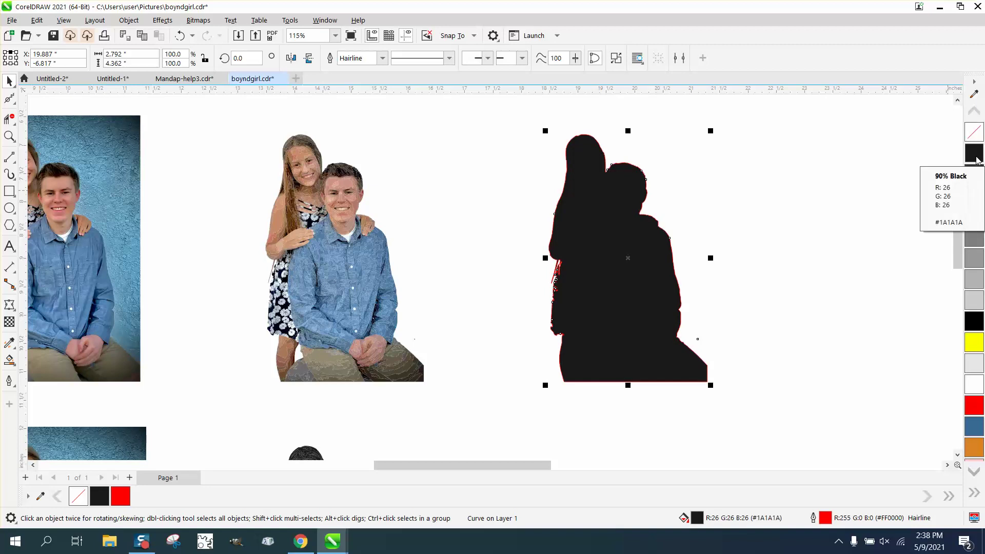
key("Left")
key("Left")
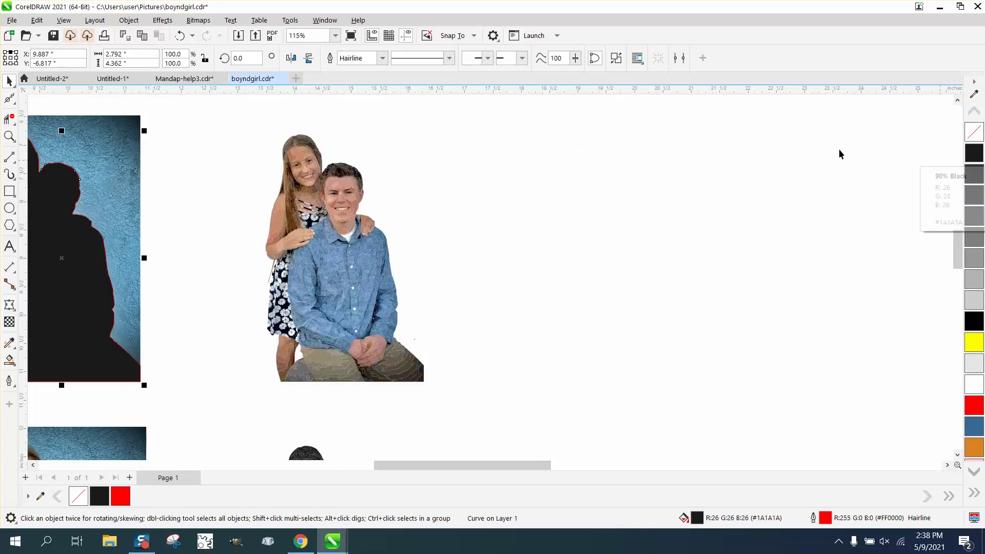
scroll(837, 152, "down", 1)
scroll(710, 208, "down", 1)
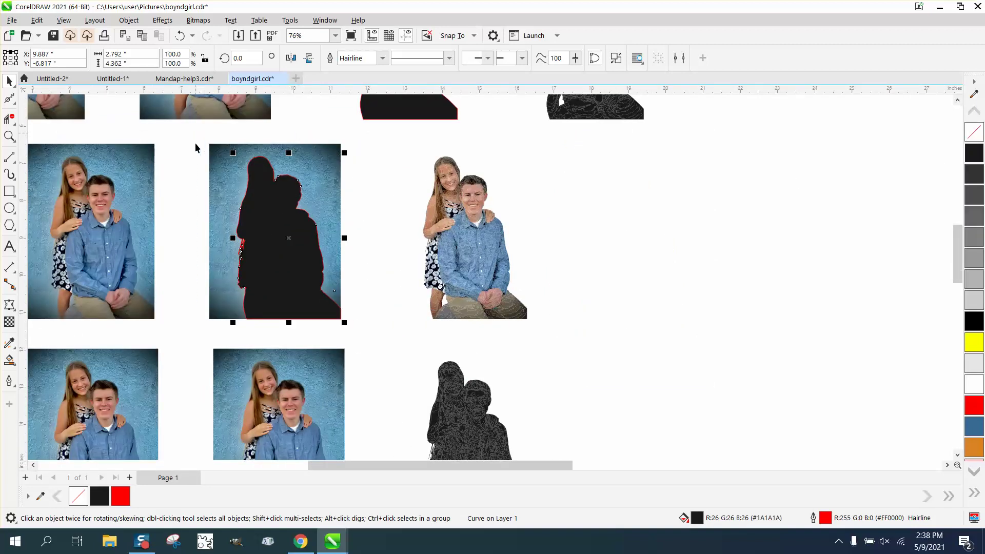
- Combine the photo and silhouette into a background-free cutout and nudge it right
left_click_drag(197, 135, 395, 323)
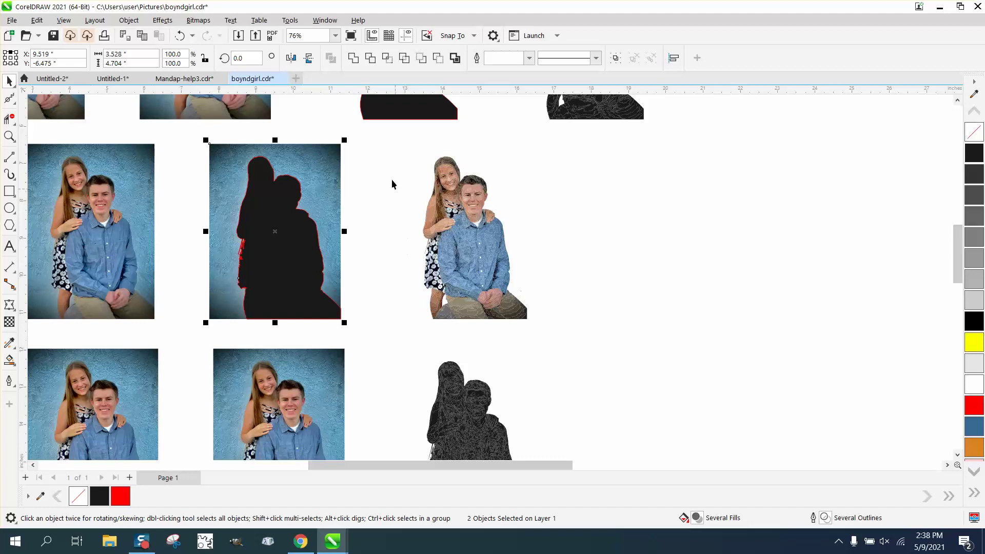
key("Tab")
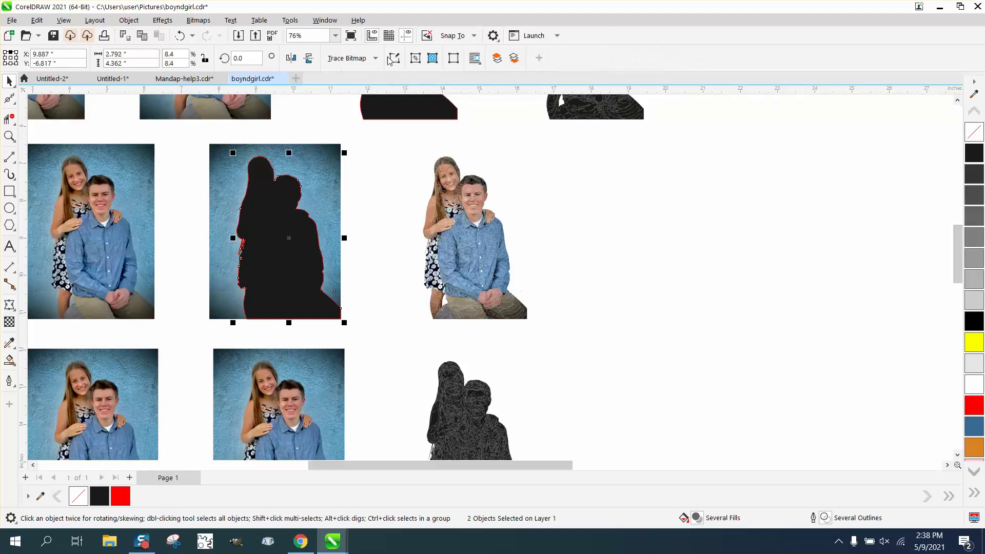
key("Right")
key("Right")
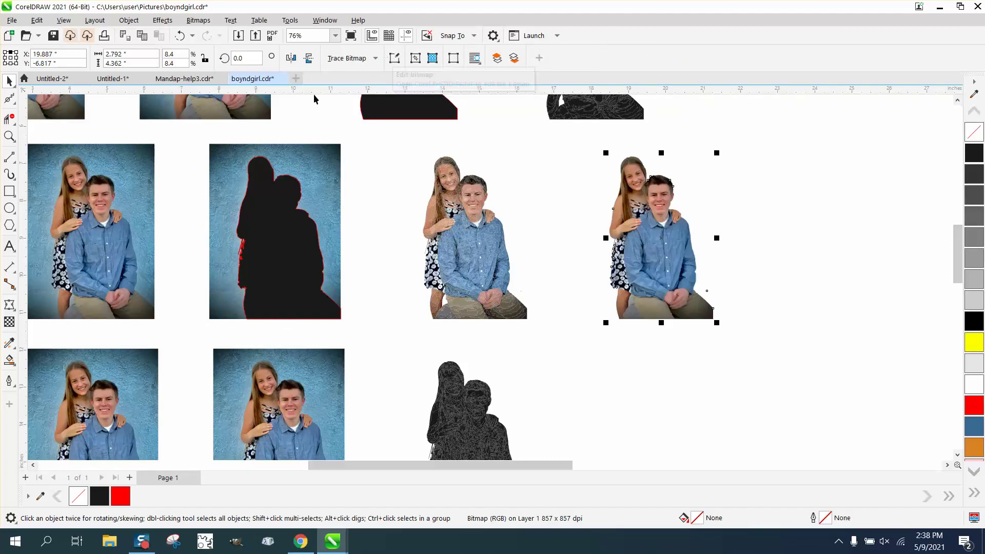
- Zoom in on the girl's head to inspect the cutout's edges
left_click(9, 136)
left_click_drag(607, 150, 673, 204)
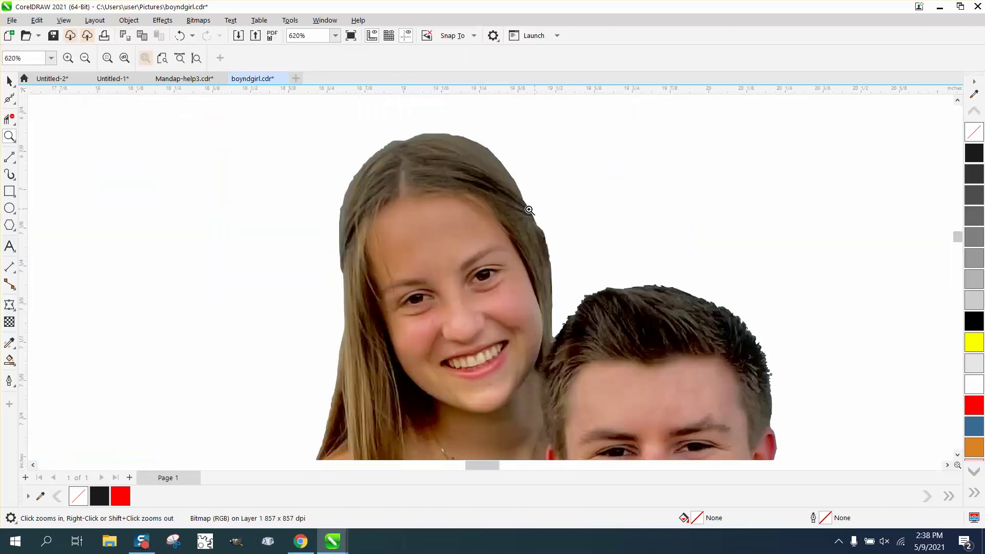
scroll(529, 210, "down", 5)
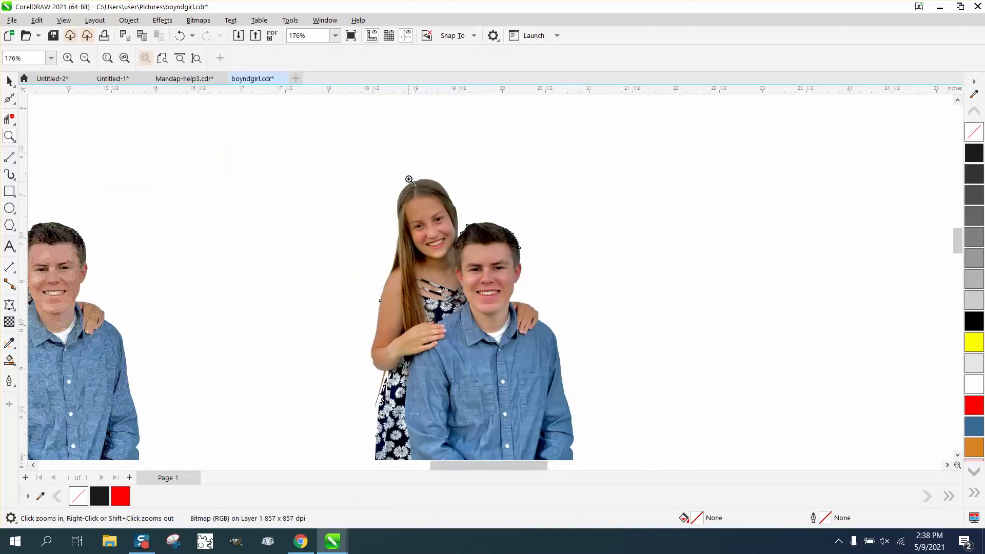
left_click_drag(409, 179, 465, 192)
scroll(359, 187, "down", 7)
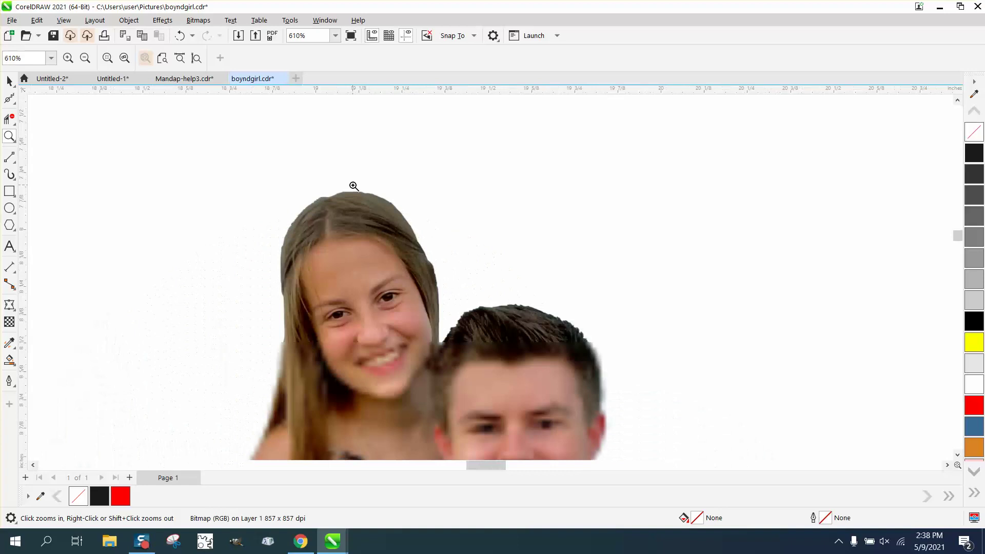
- Draw a yellow-filled square around the cutout and send it to the back of the page
left_click(11, 82)
scroll(241, 174, "down", 5)
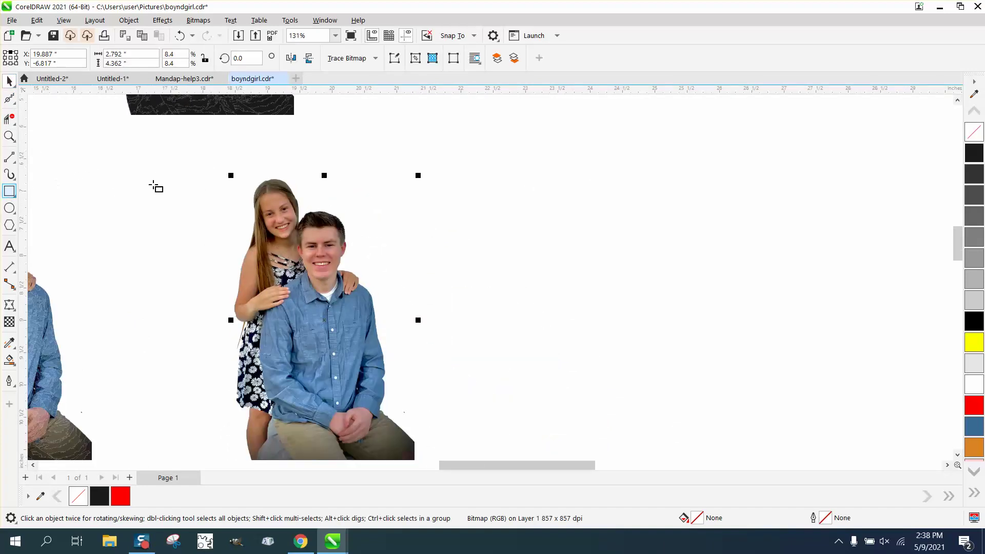
scroll(182, 170, "down", 1)
left_click_drag(182, 169, 398, 384)
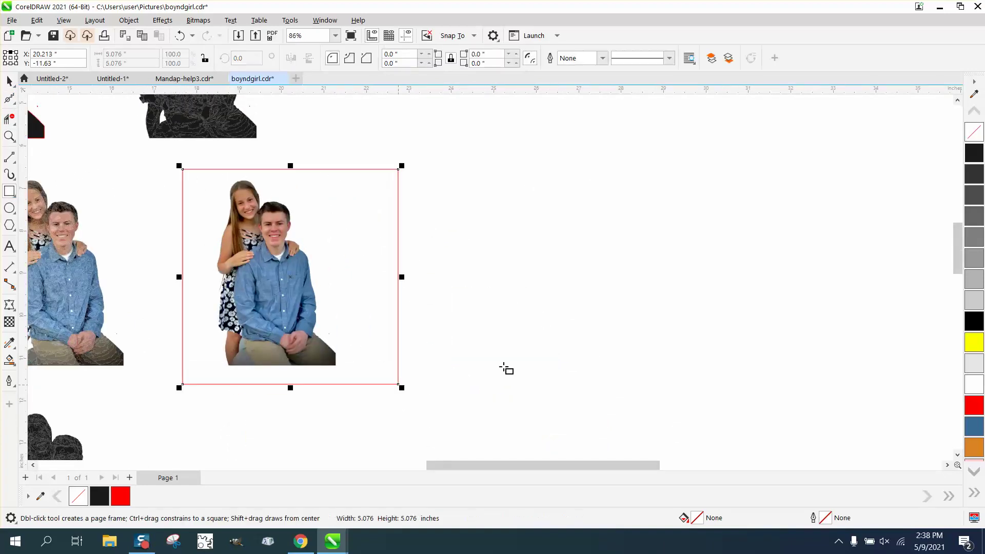
left_click(975, 343)
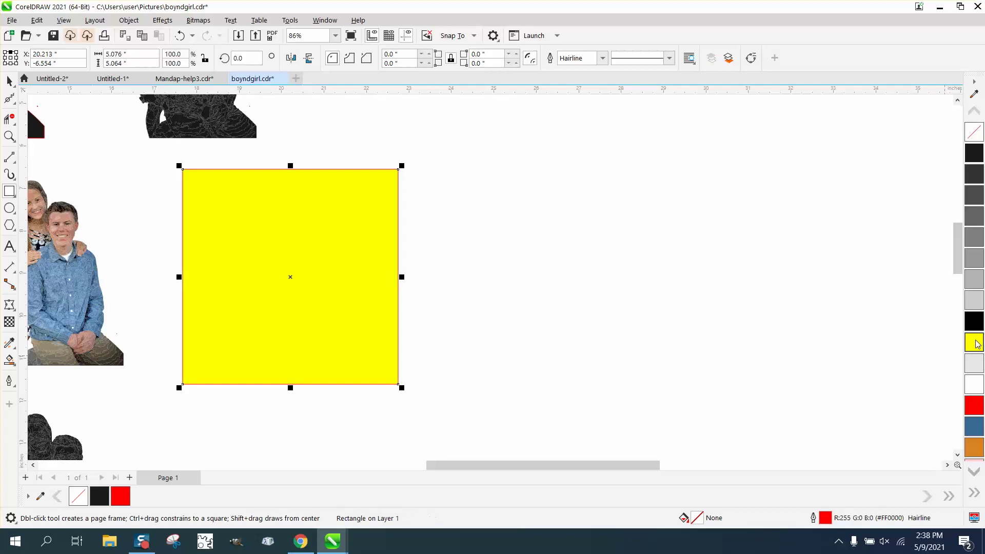
left_click(130, 22)
mouse_move(141, 209)
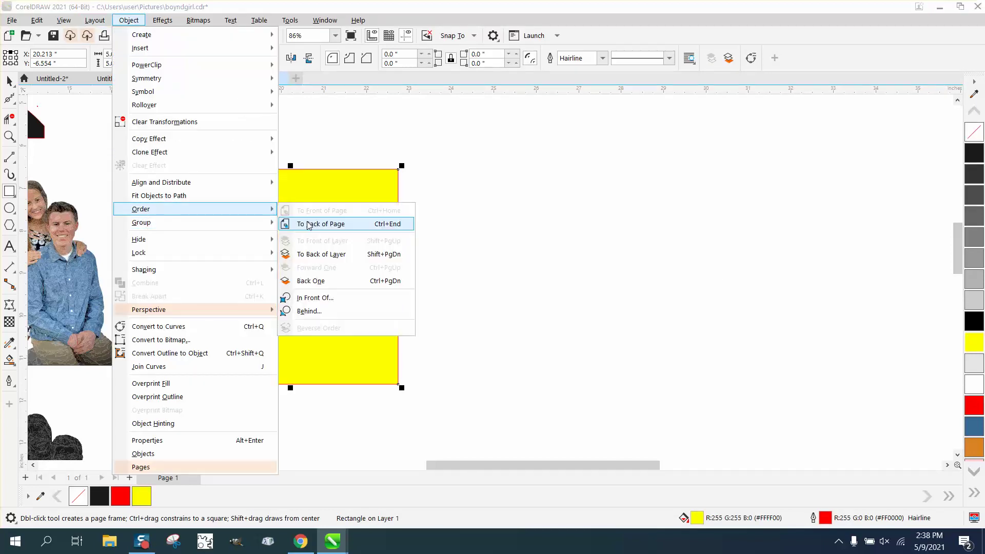
left_click(310, 224)
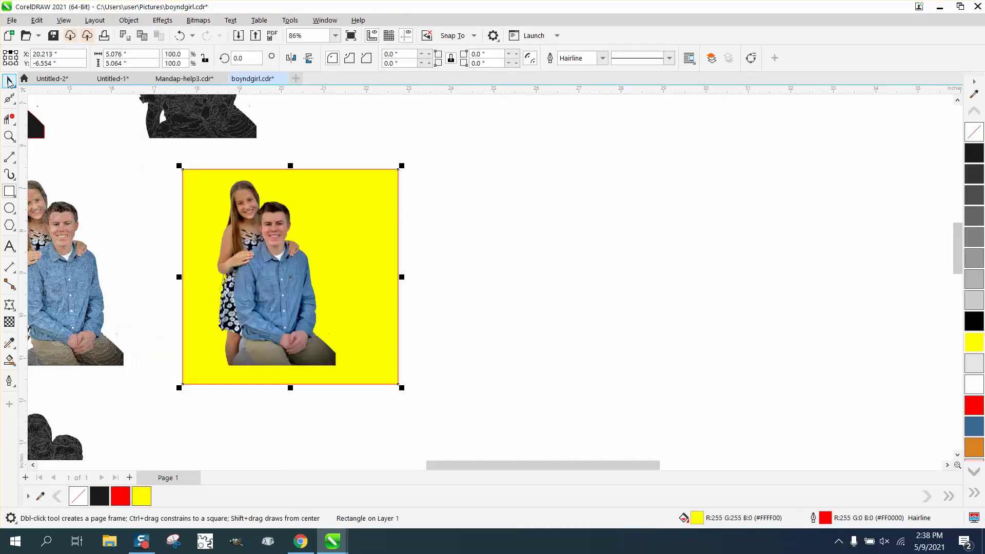
left_click(7, 82)
left_click_drag(352, 224, 339, 224)
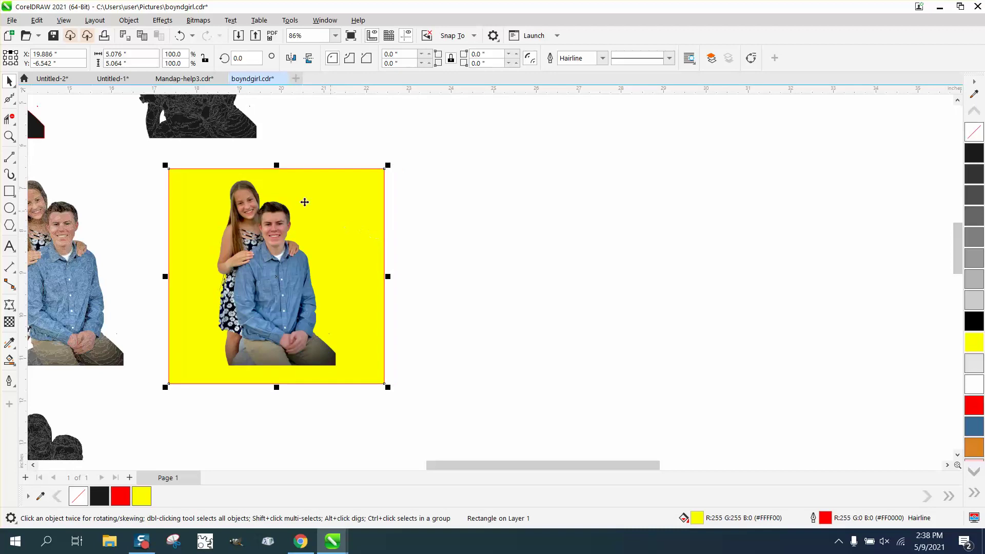
scroll(272, 214, "down", 5)
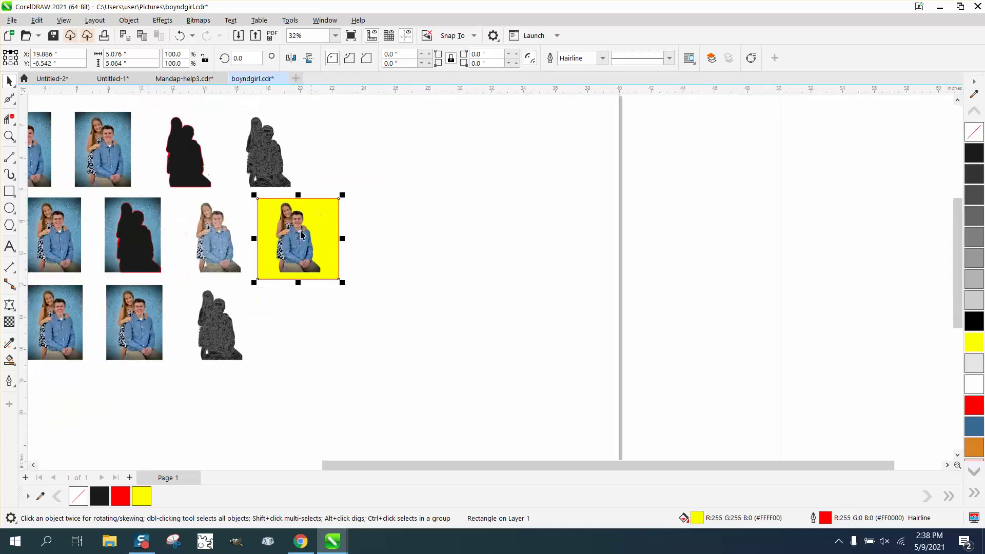
left_click(9, 136)
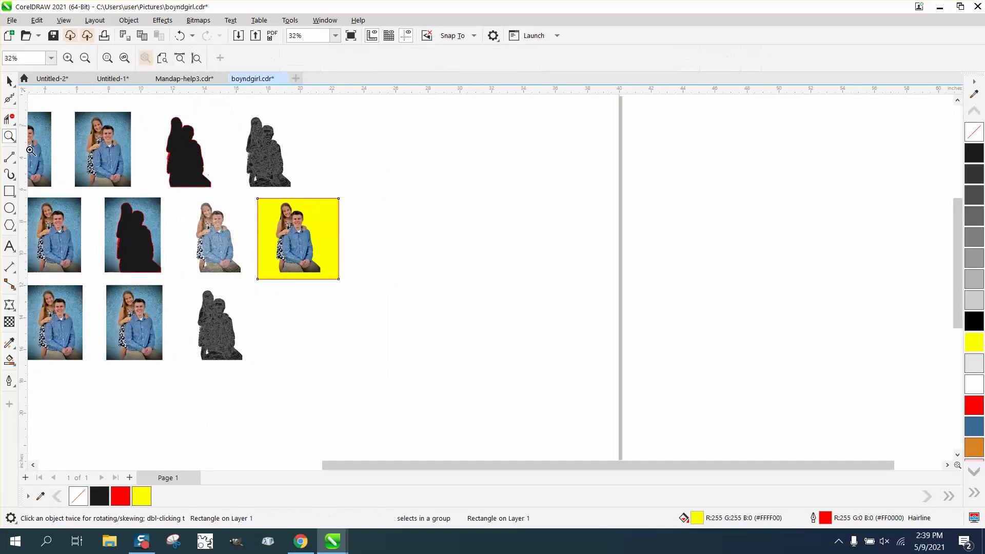
left_click_drag(173, 311, 172, 310)
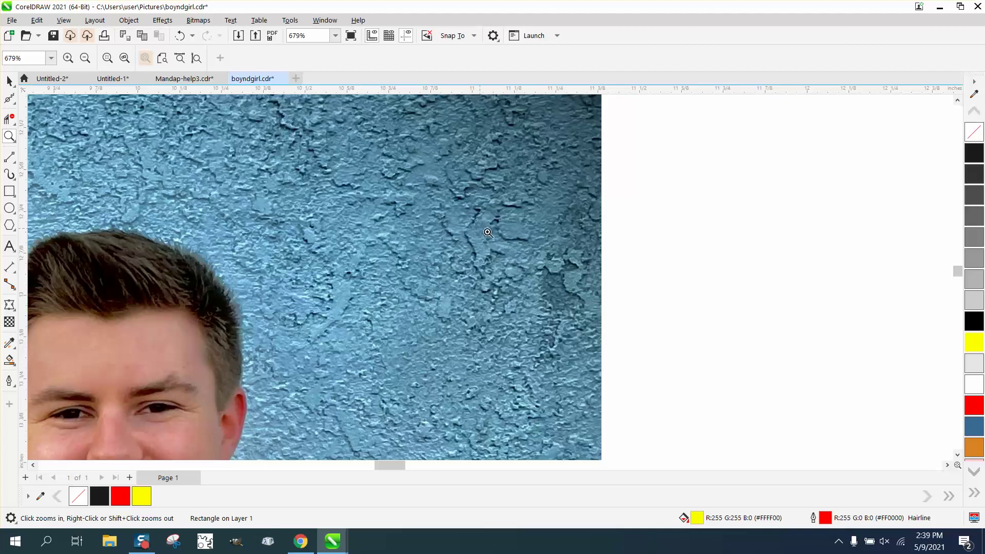
scroll(354, 232, "down", 4)
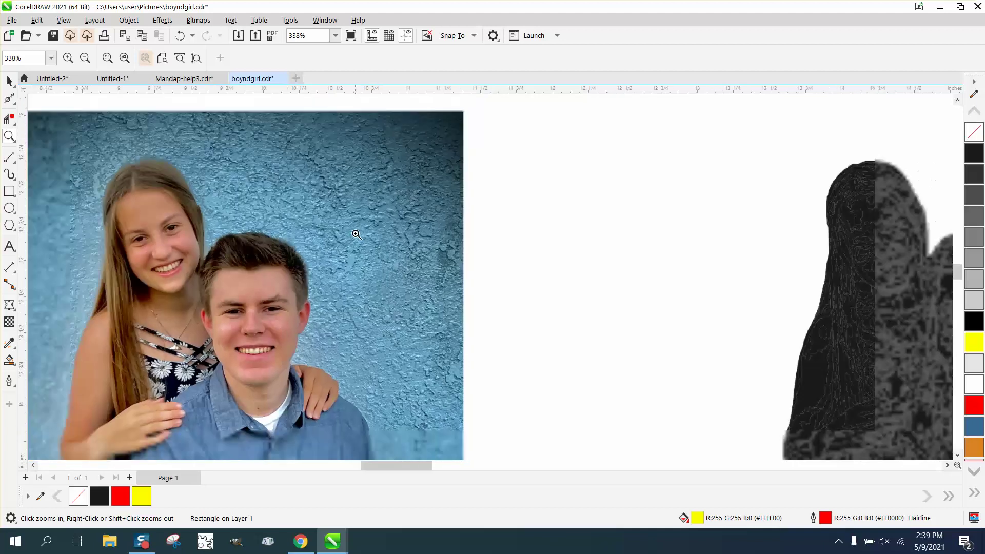
scroll(356, 234, "down", 4)
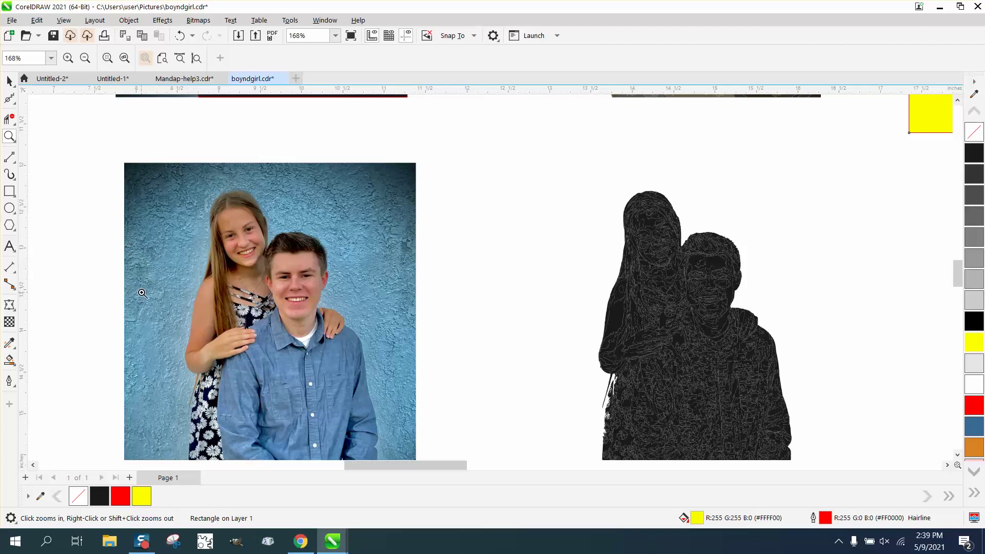
scroll(109, 156, "down", 5)
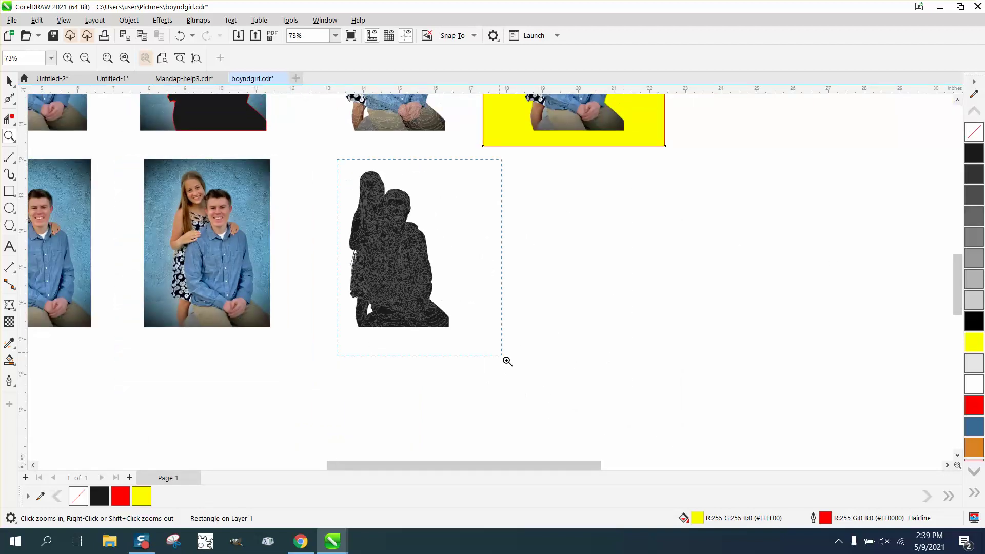
scroll(334, 247, "up", 3)
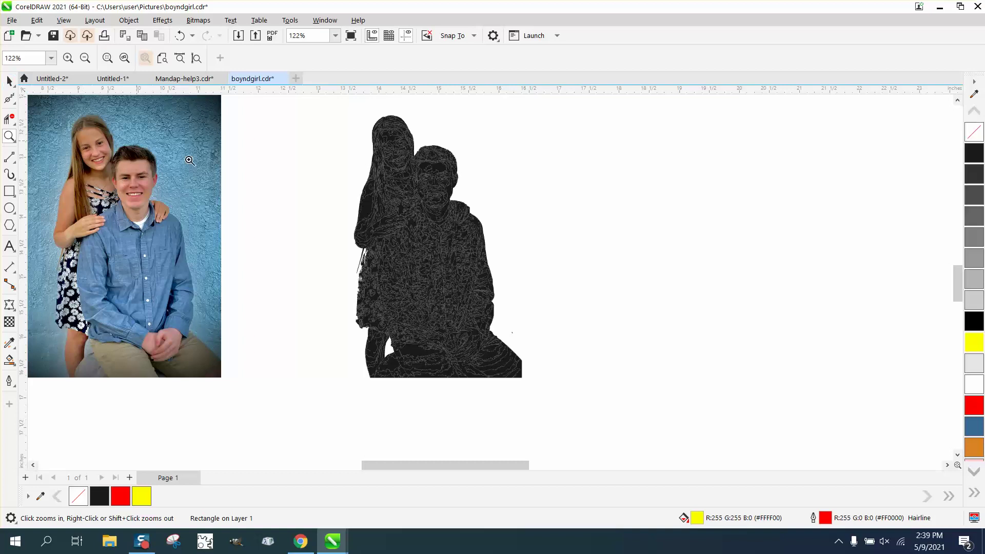
left_click(9, 81)
scroll(152, 151, "down", 1)
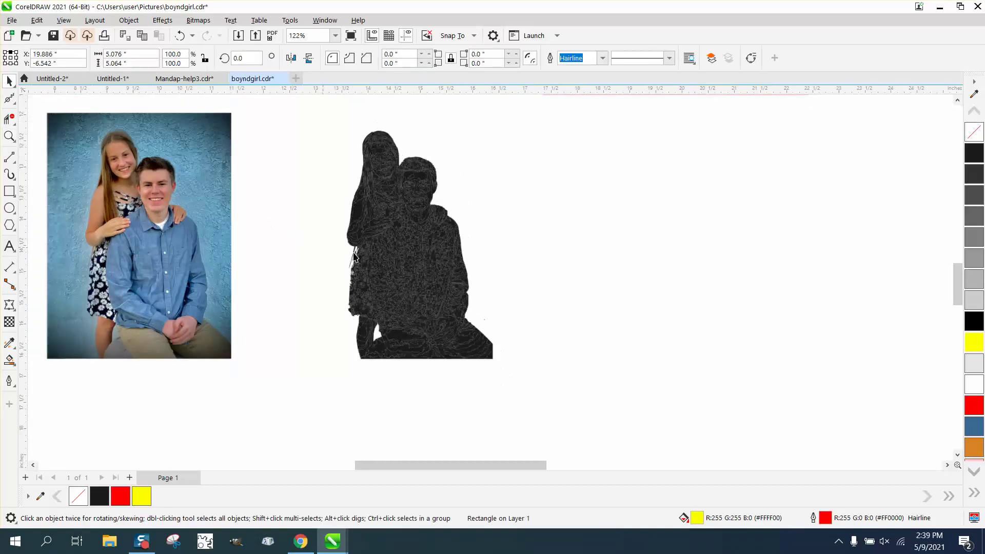
scroll(395, 251, "down", 3)
scroll(395, 252, "down", 2)
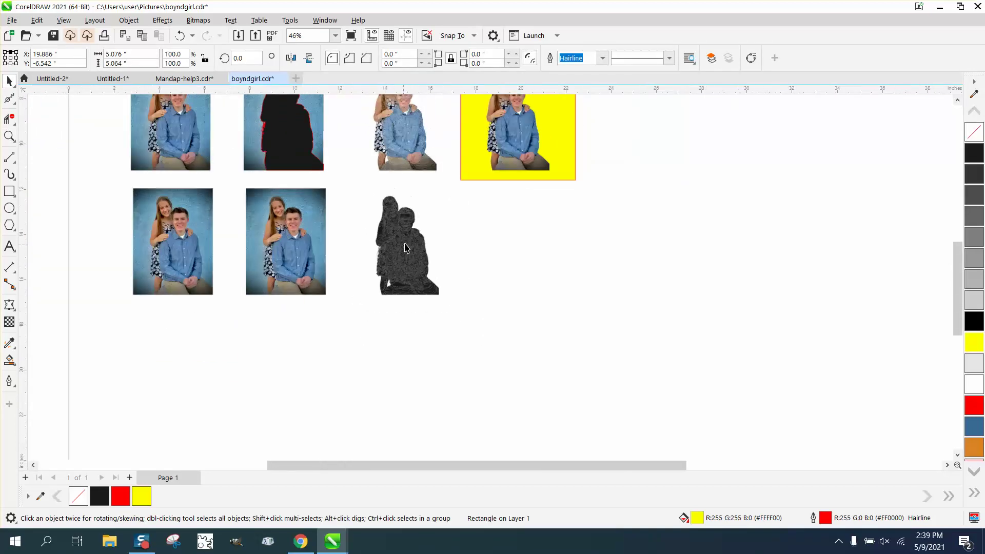
left_click(398, 164)
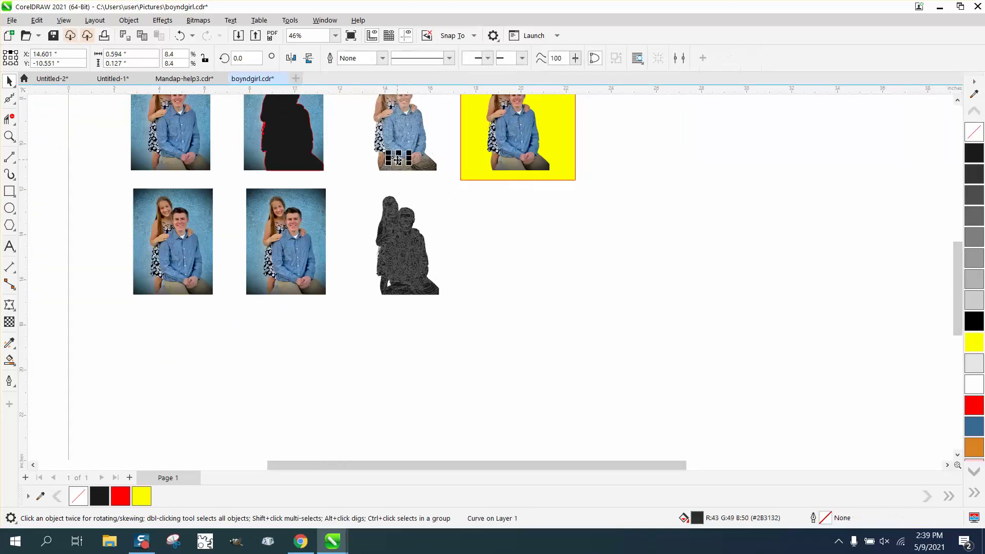
left_click(10, 136)
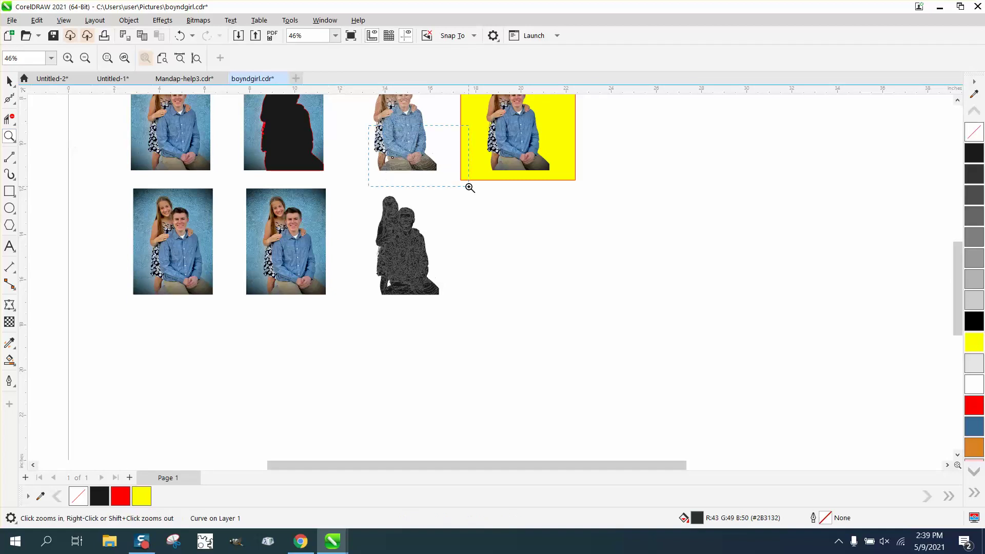
left_click_drag(470, 188, 470, 188)
scroll(420, 210, "down", 4)
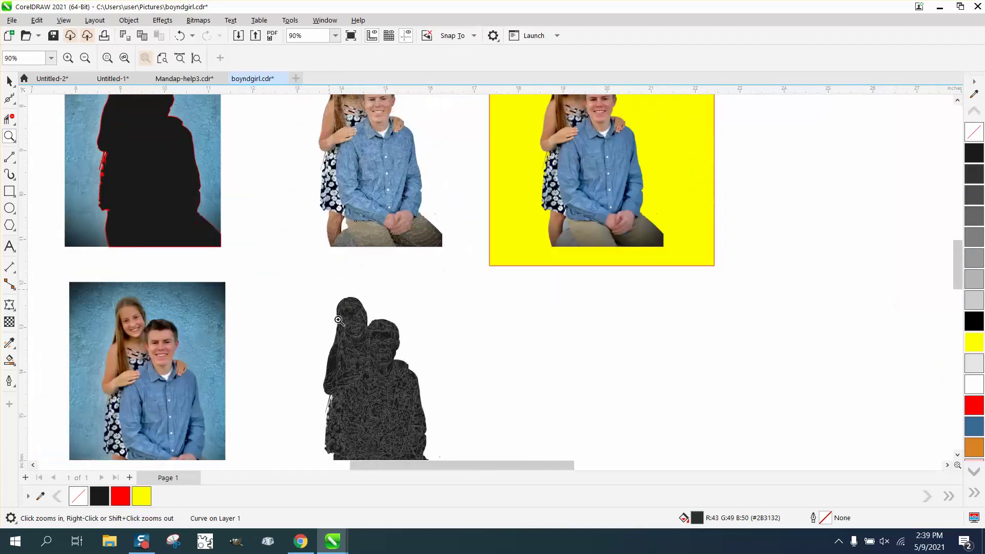
scroll(341, 339, "up", 7)
scroll(262, 178, "down", 6)
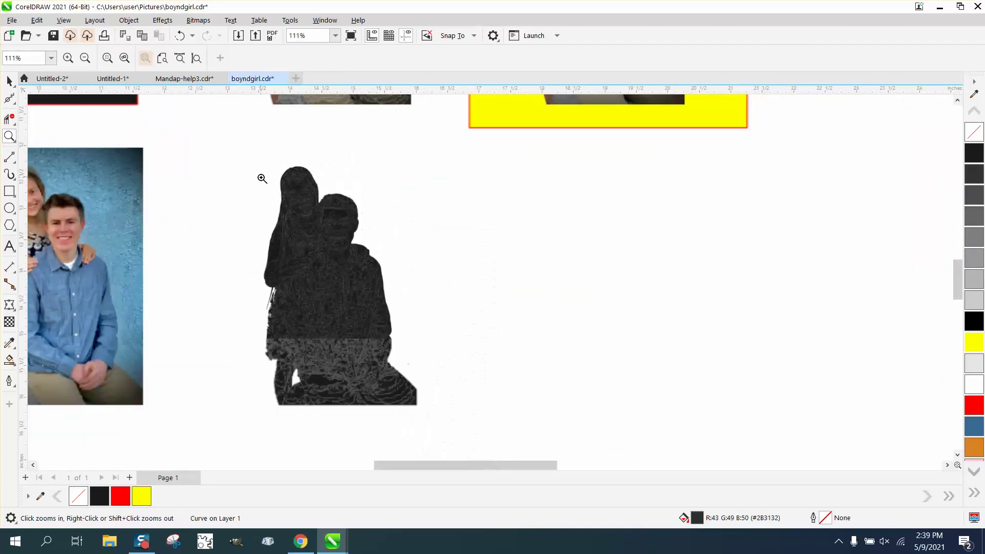
left_click(10, 81)
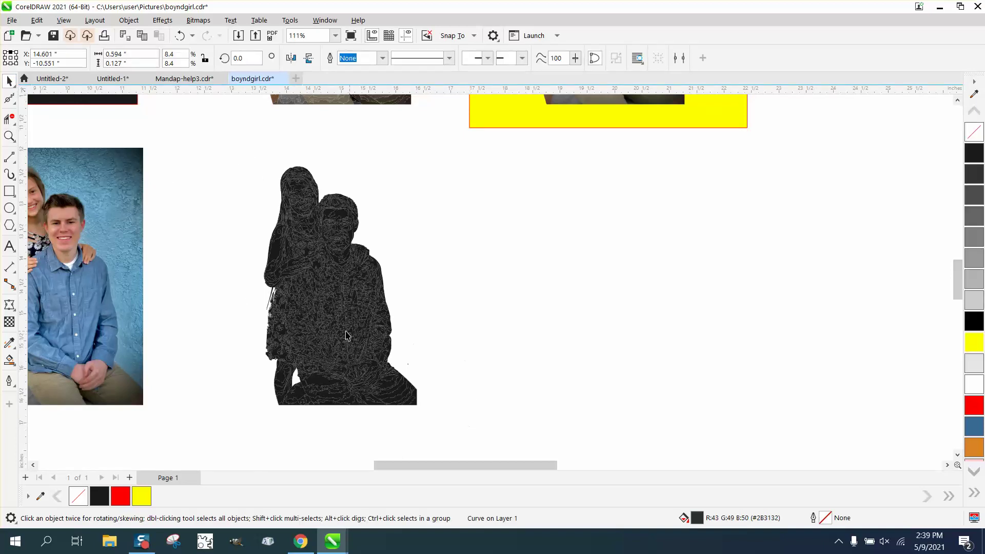
scroll(347, 336, "down", 3)
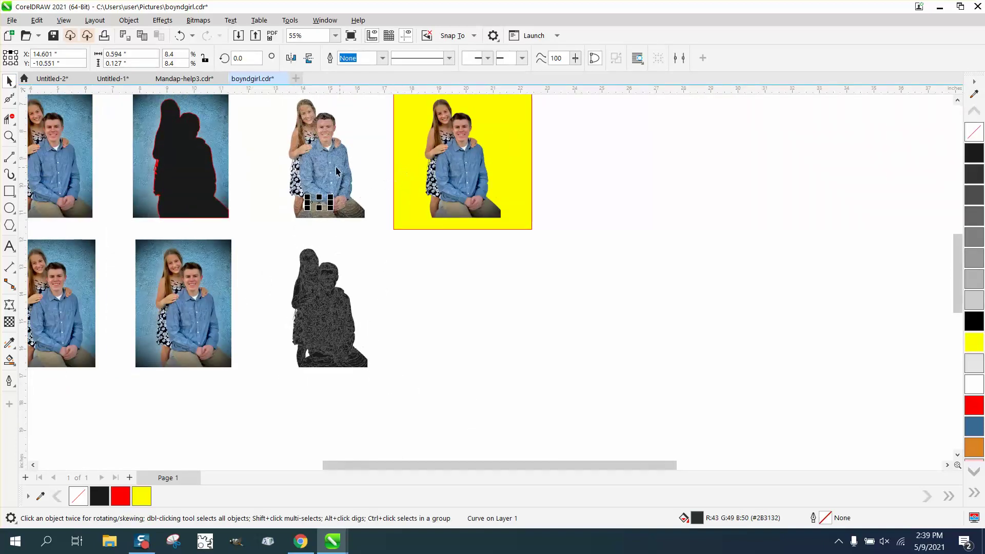
scroll(445, 313, "down", 2)
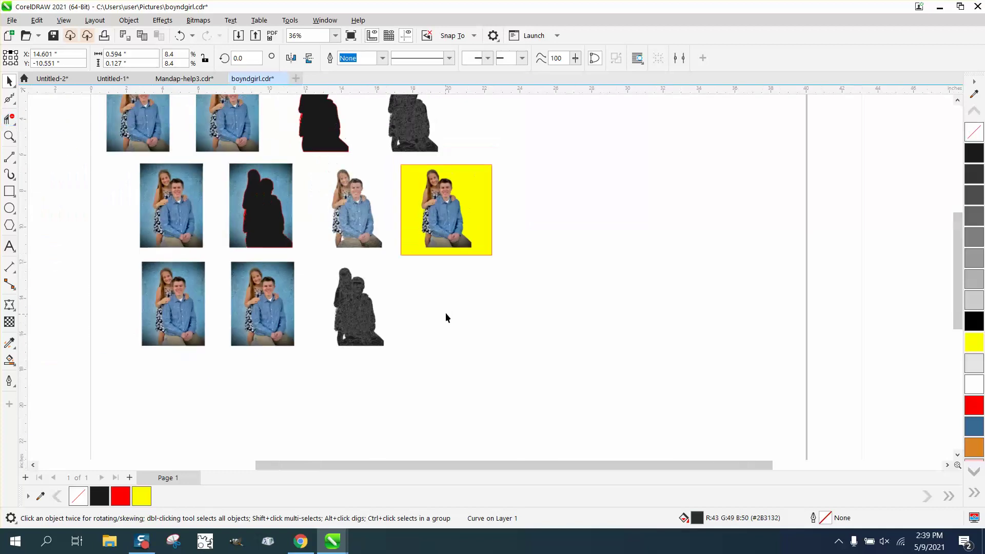
left_click(9, 136)
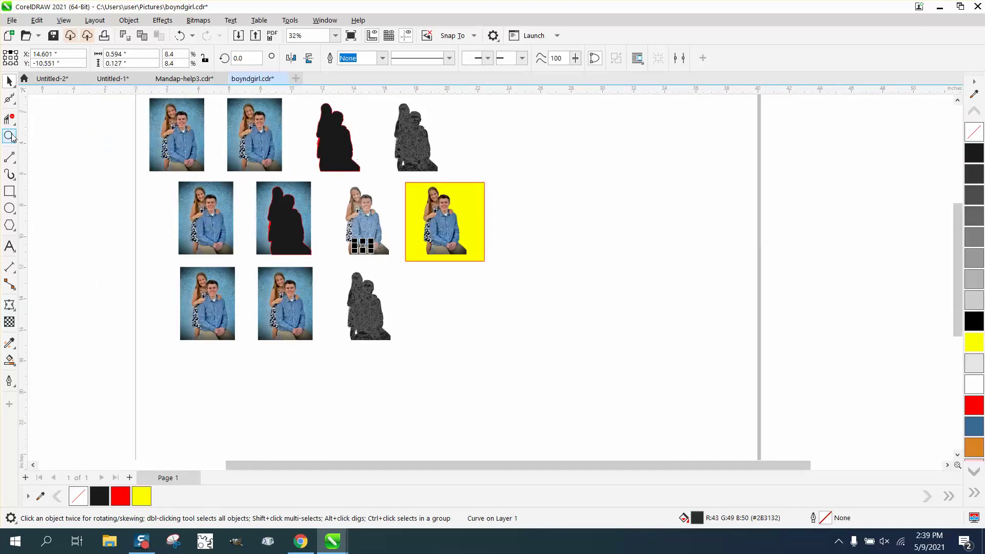
left_click_drag(314, 114, 473, 182)
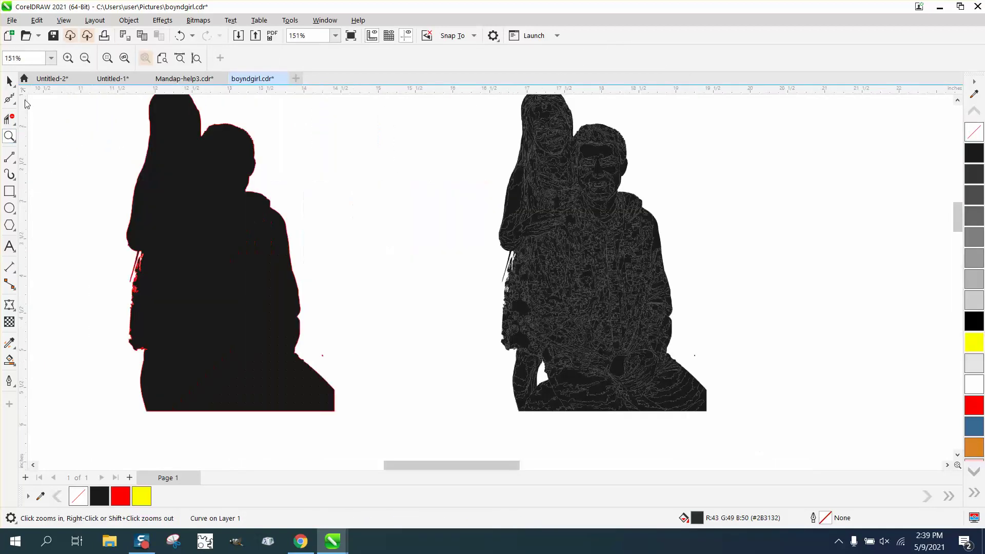
left_click(9, 81)
left_click(207, 188)
key("ctrl+z")
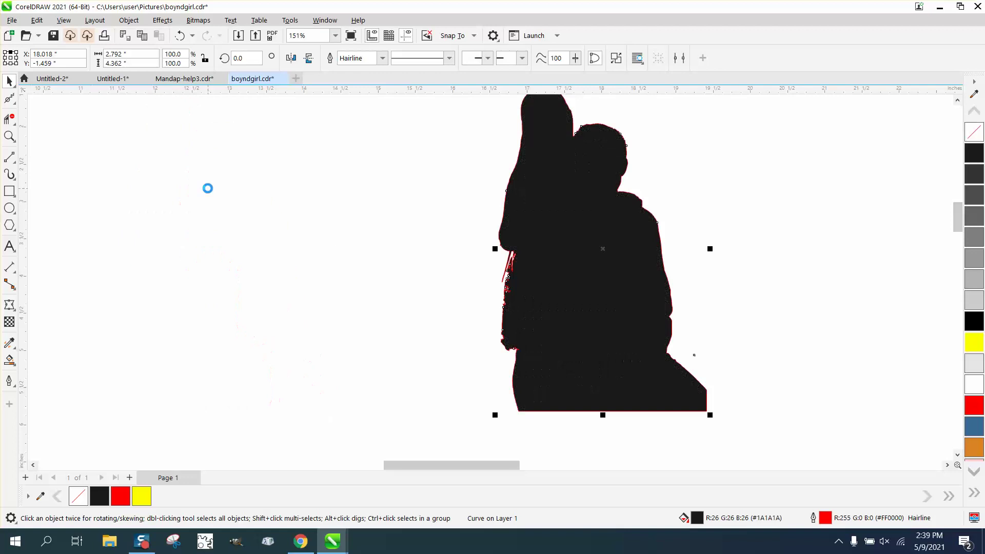
key("ctrl+shift+z")
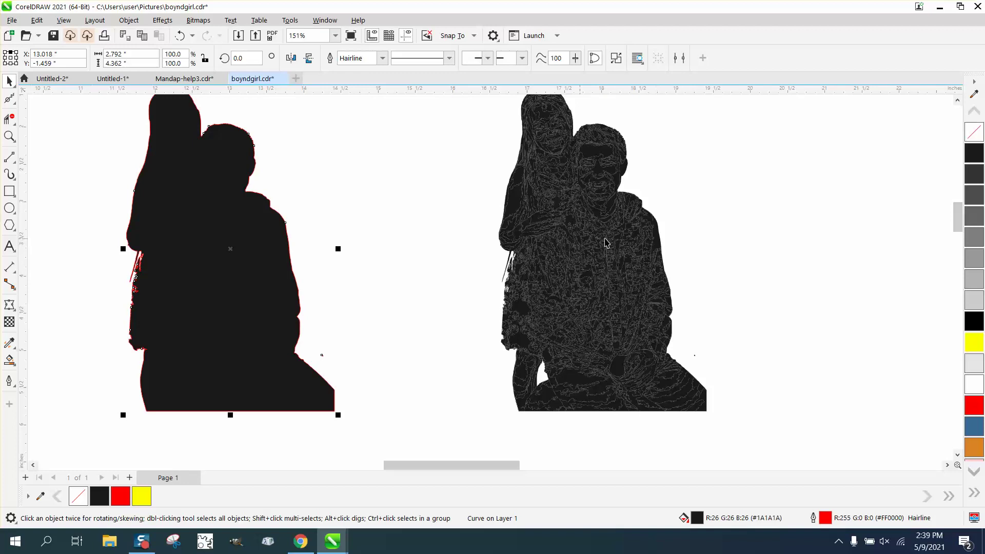
left_click(9, 136)
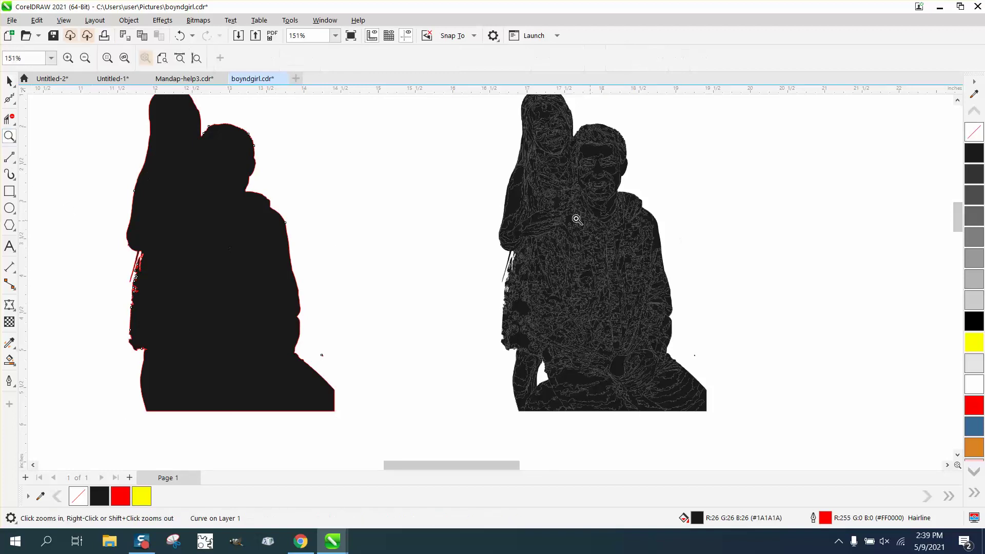
left_click_drag(545, 217, 655, 278)
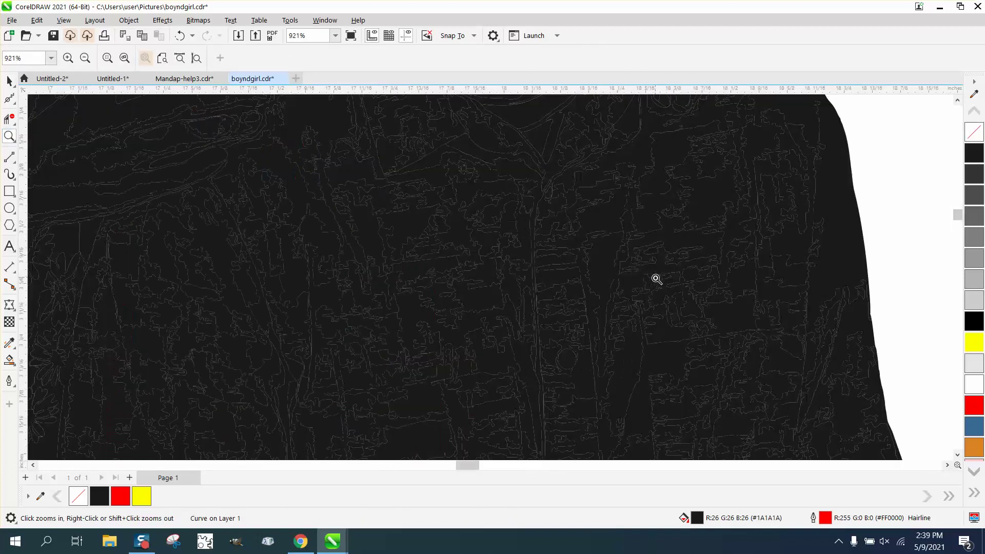
right_click(450, 306)
scroll(447, 301, "down", 6)
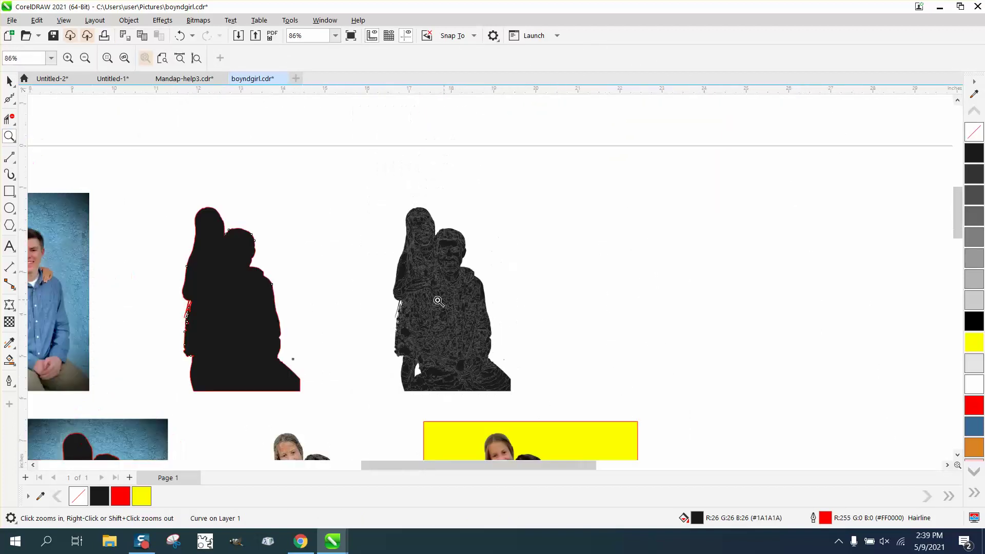
left_click_drag(424, 374, 507, 431)
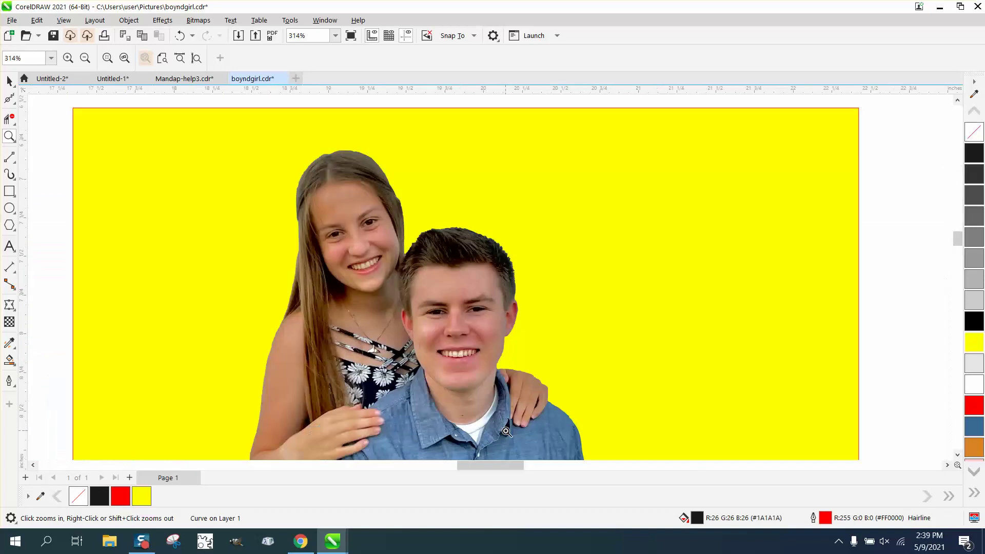
scroll(231, 320, "down", 5)
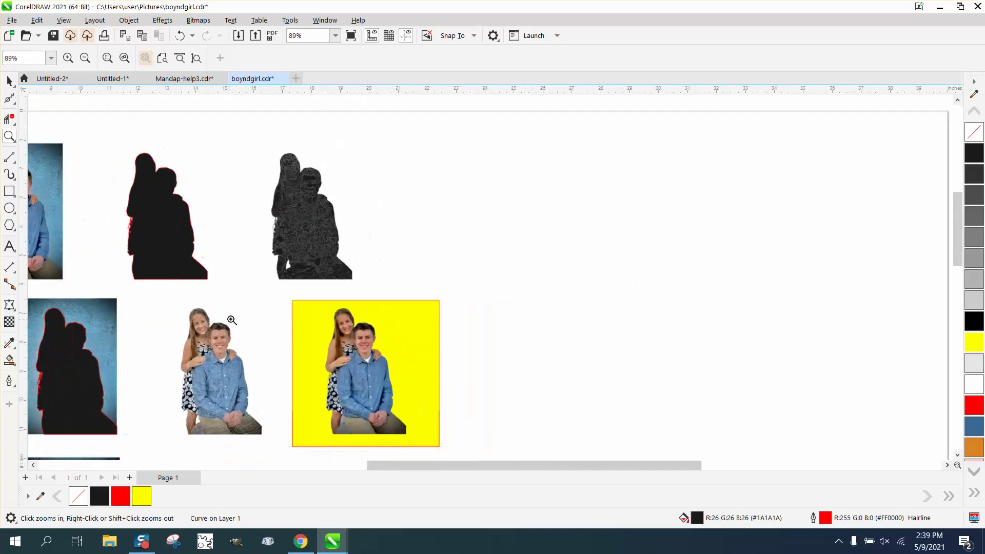
scroll(214, 339, "down", 2)
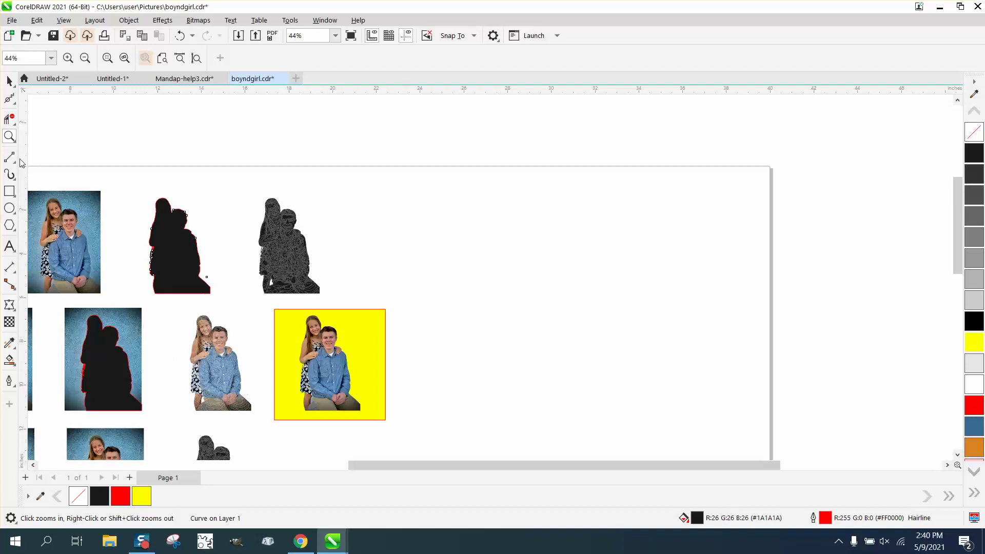
left_click(274, 406)
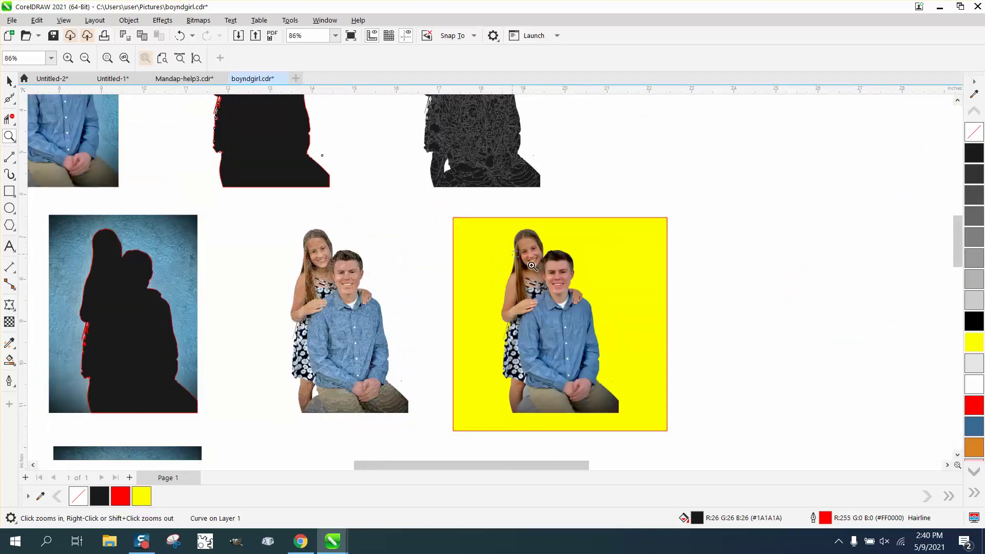
left_click_drag(531, 265, 588, 308)
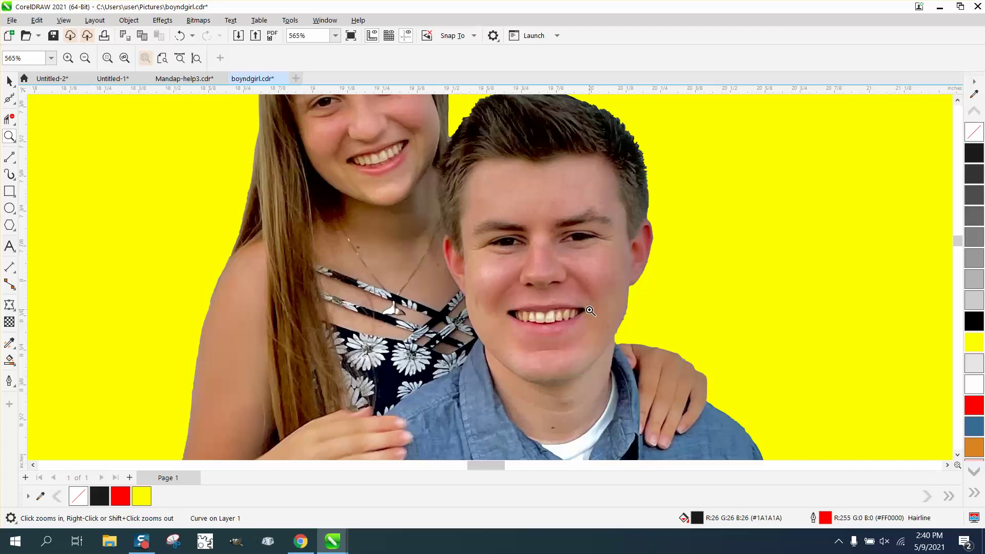
scroll(590, 311, "down", 4)
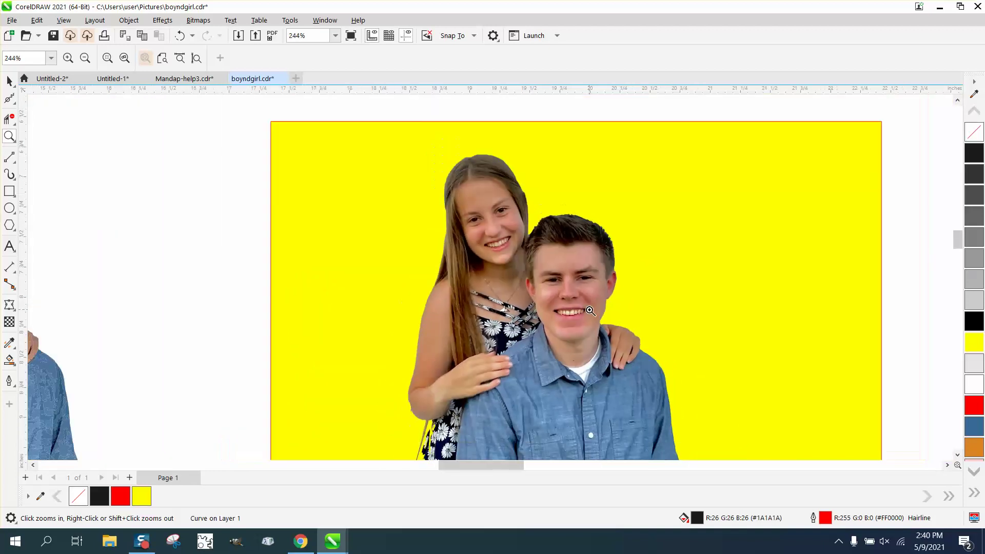